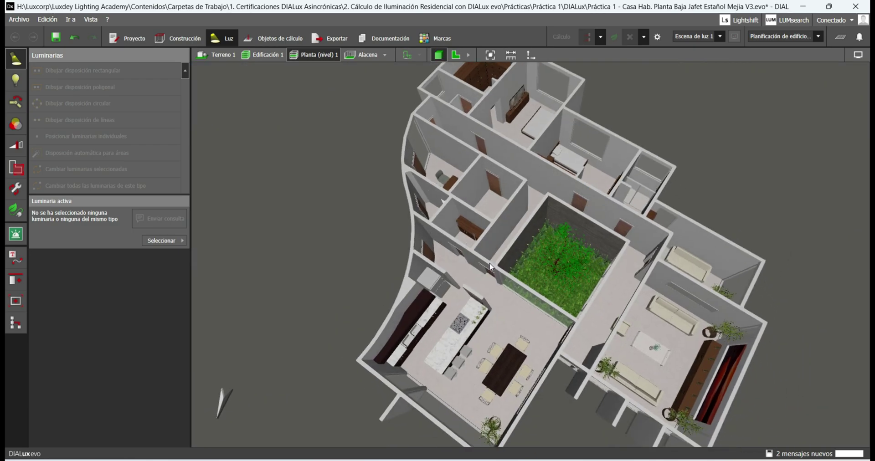
- Examine the house model in 3D, covering the kitchen, dining area and planted interior courtyard
right_drag(491, 266, 440, 158)
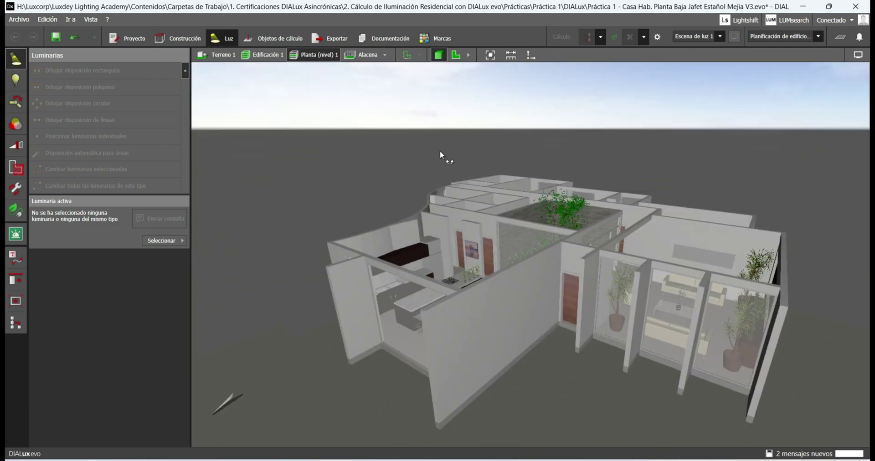
scroll(464, 152, up, 5)
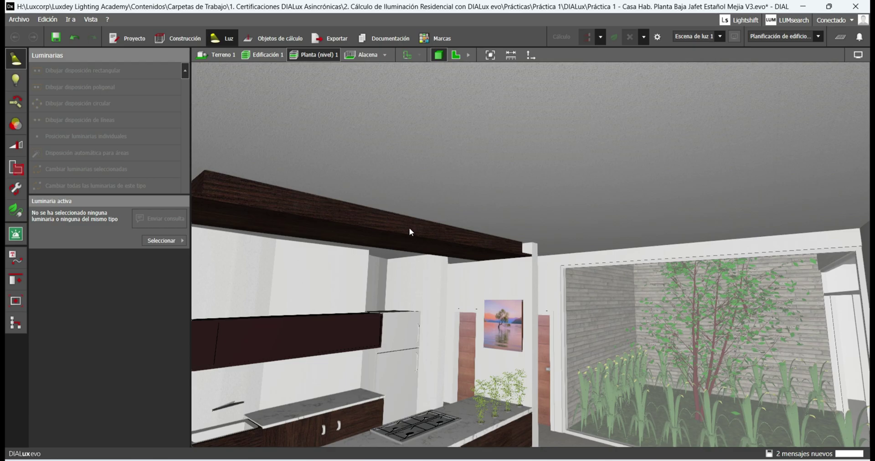
scroll(409, 233, down, 5)
scroll(533, 348, up, 5)
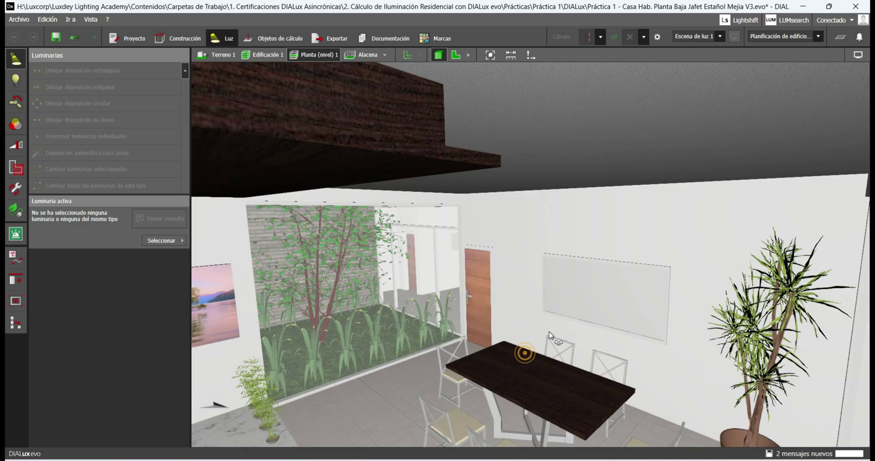
scroll(565, 201, up, 2)
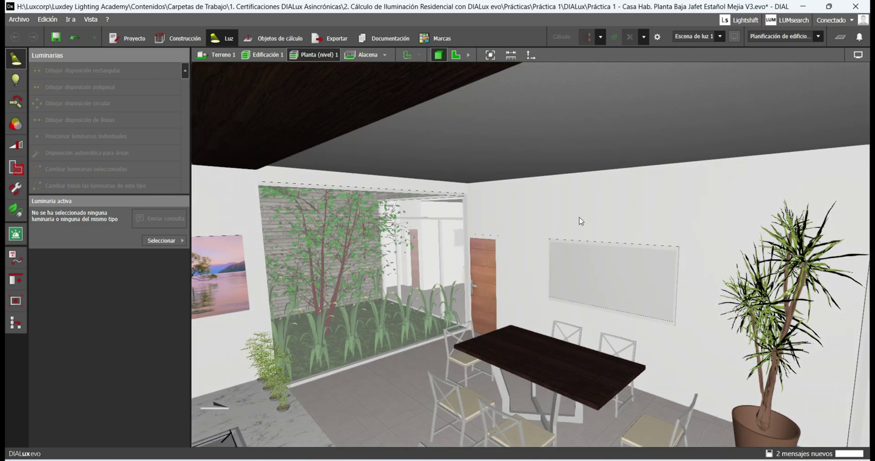
scroll(522, 203, down, 5)
scroll(604, 246, up, 3)
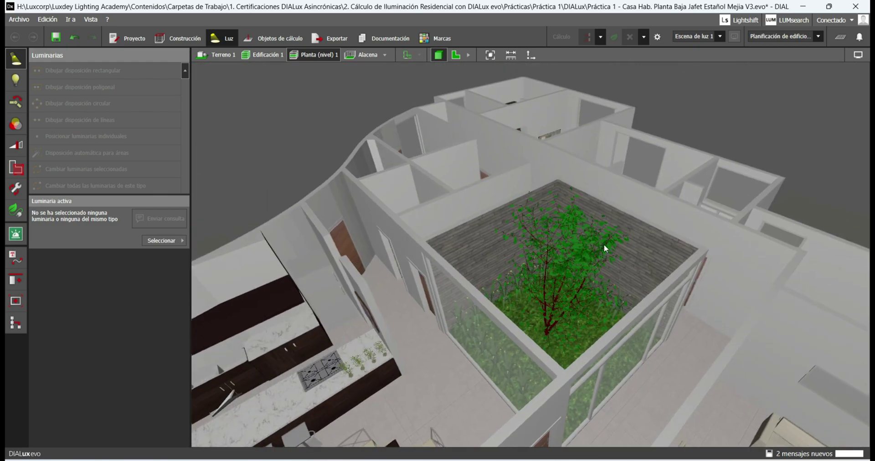
scroll(604, 248, up, 2)
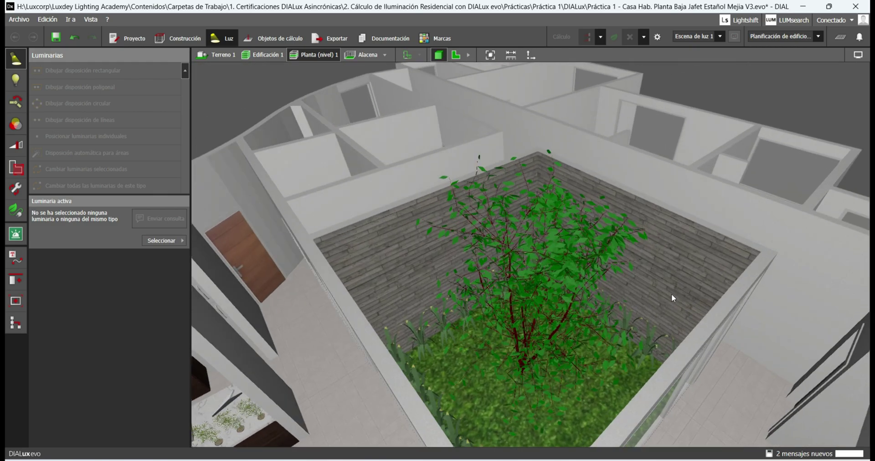
scroll(622, 237, down, 3)
drag(559, 253, 598, 217)
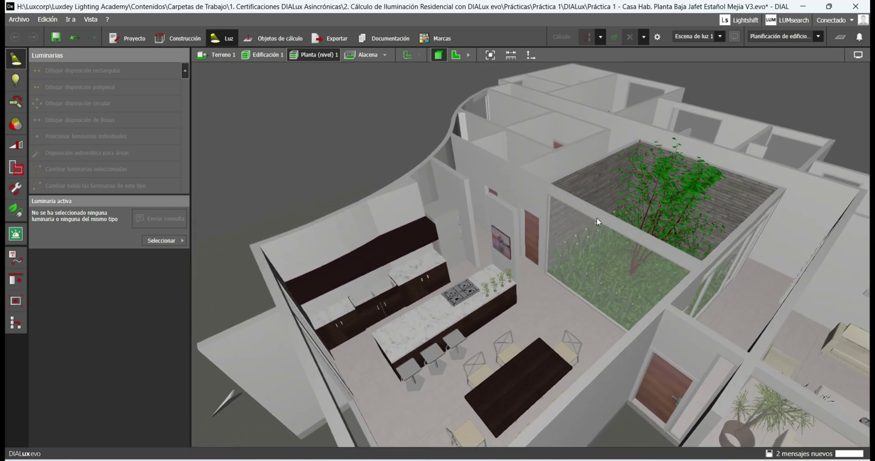
scroll(598, 217, up, 2)
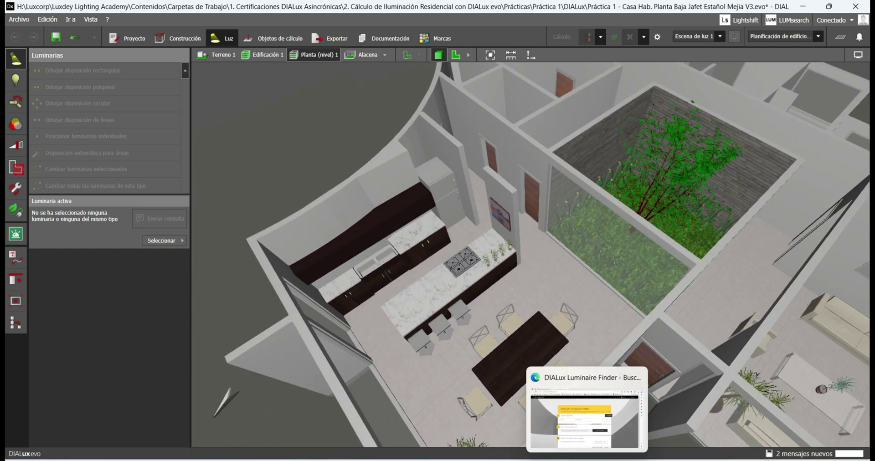
- Switch to the browser and review the Luminaire Finder introduction page, including its product and manufacturer figures and the ease-of-use statement
click(587, 411)
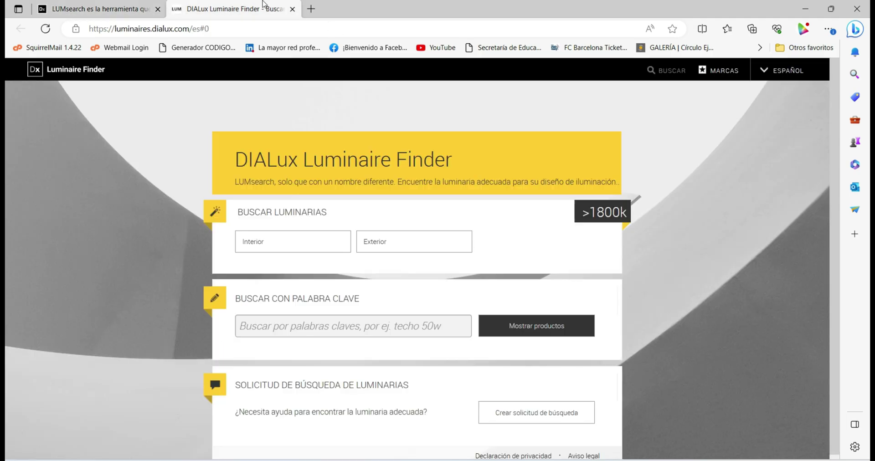
click(263, 6)
click(130, 5)
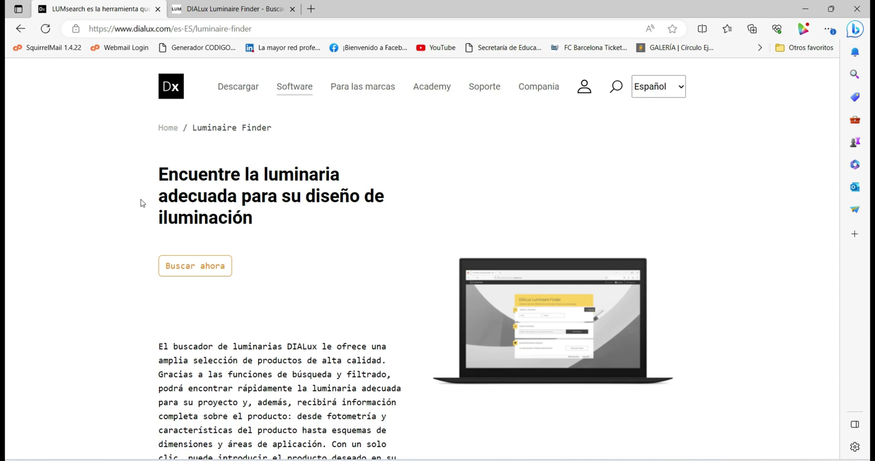
scroll(138, 200, down, 1)
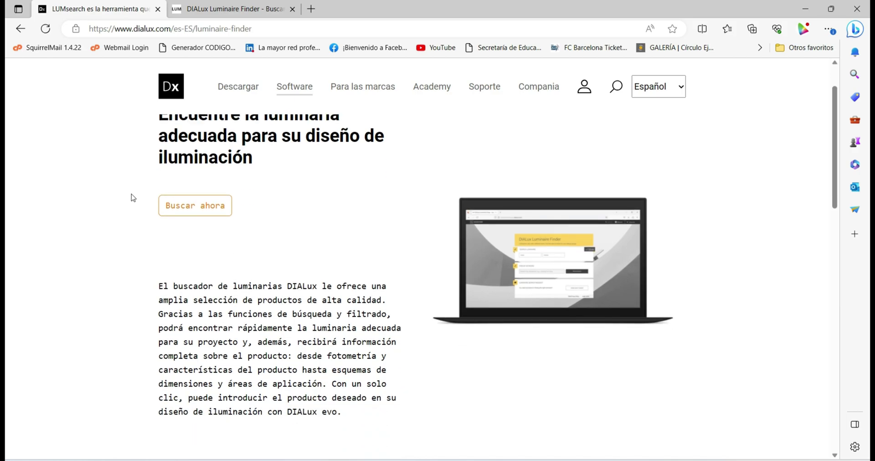
scroll(133, 196, down, 1)
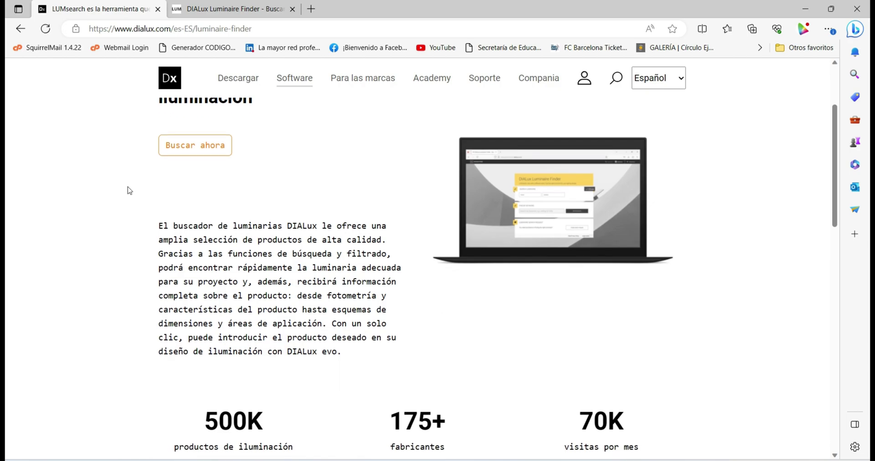
scroll(127, 191, down, 1)
scroll(129, 190, down, 1)
drag(201, 303, 262, 305)
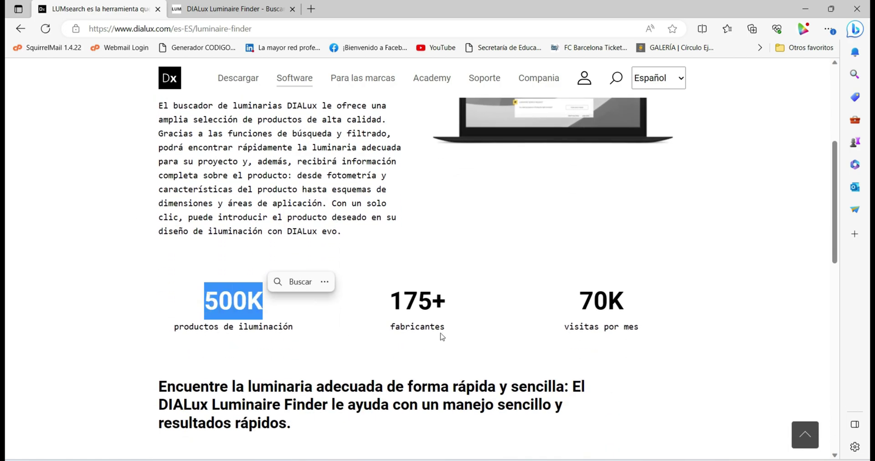
click(391, 300)
drag(391, 299, 446, 302)
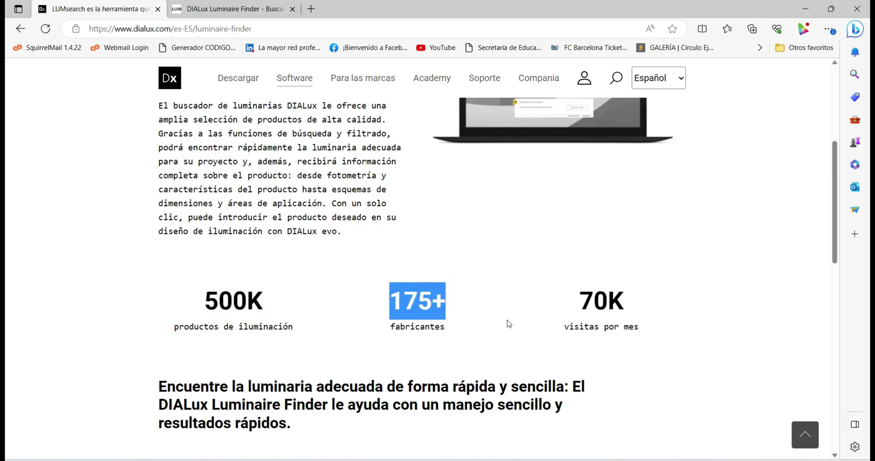
scroll(508, 323, down, 1)
drag(409, 332, 566, 331)
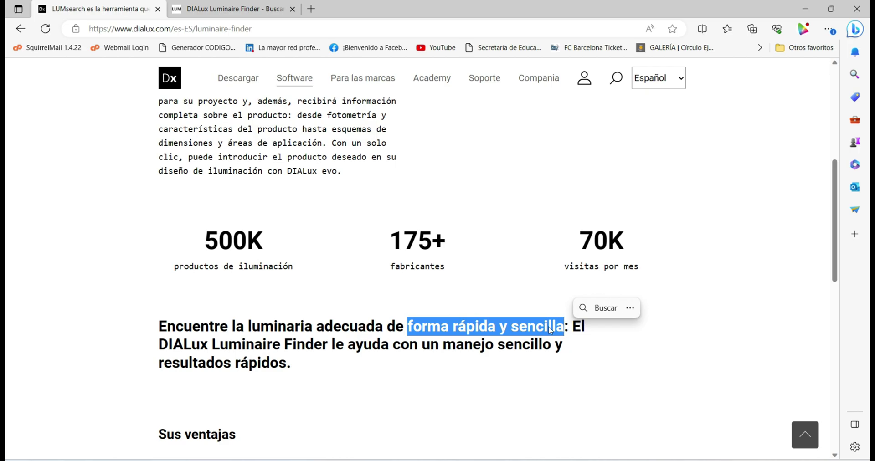
- Read through the six advantages of the Luminaire Finder under "Sus ventajas", from Gratis to Contacte con
scroll(256, 308, down, 4)
scroll(241, 278, down, 1)
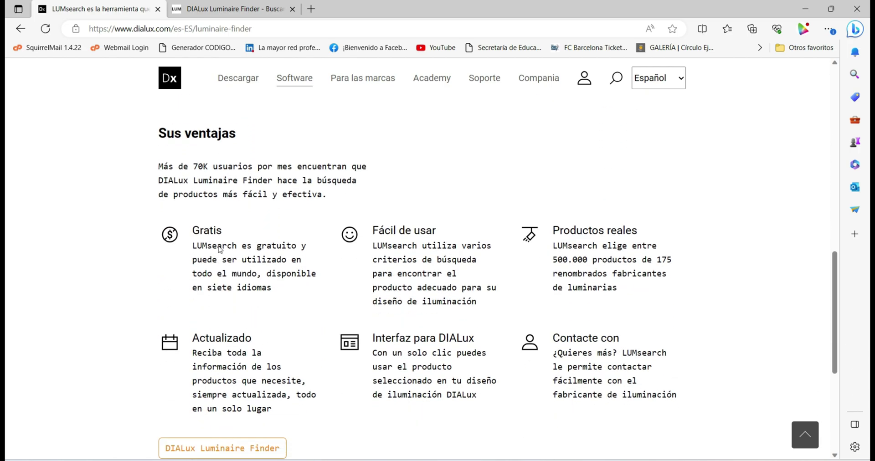
double_click(196, 234)
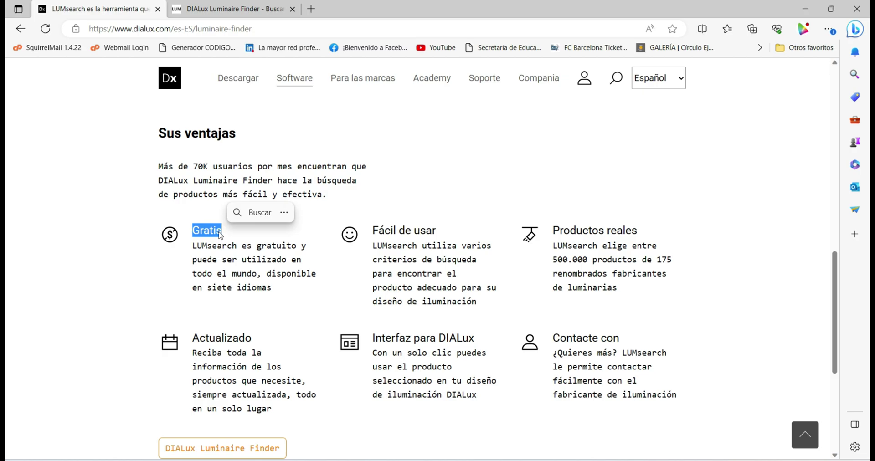
drag(370, 231, 438, 233)
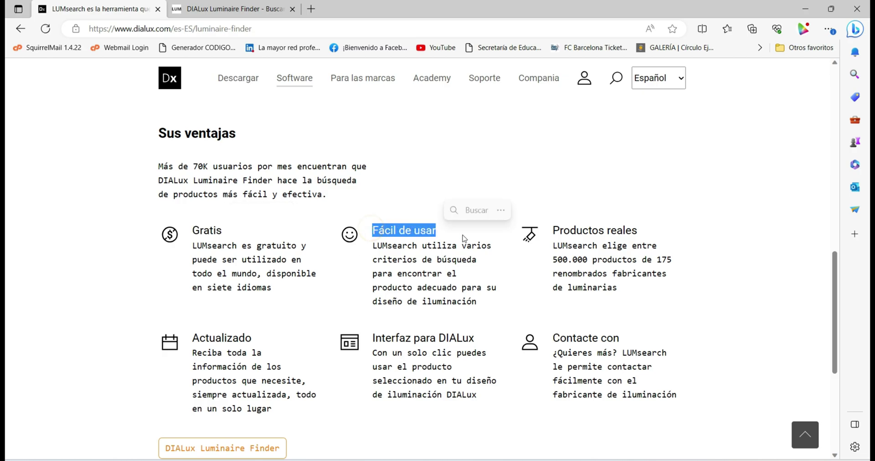
drag(551, 231, 639, 232)
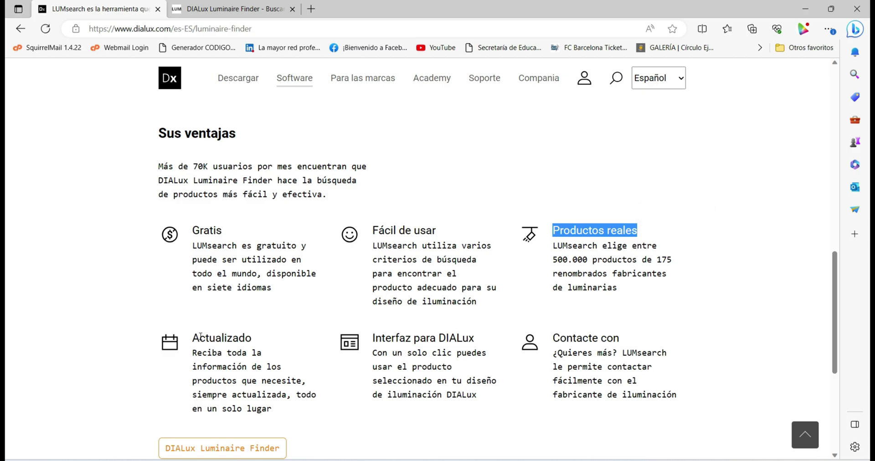
drag(194, 337, 262, 340)
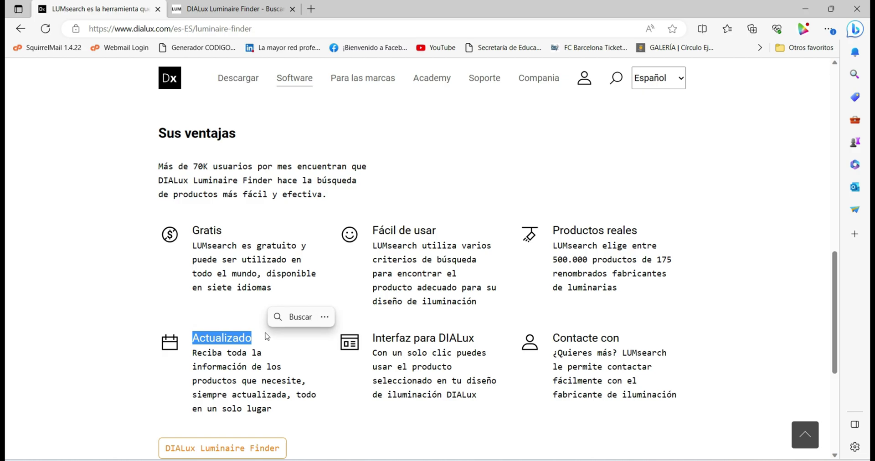
drag(373, 342, 481, 342)
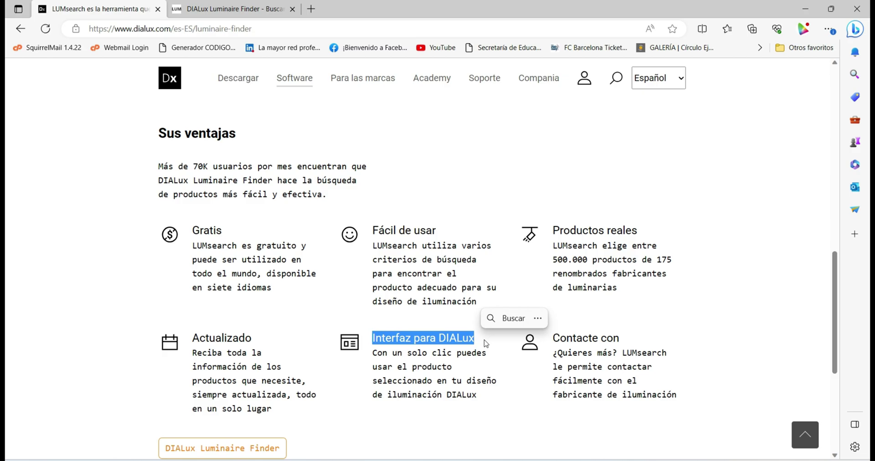
drag(552, 340, 667, 358)
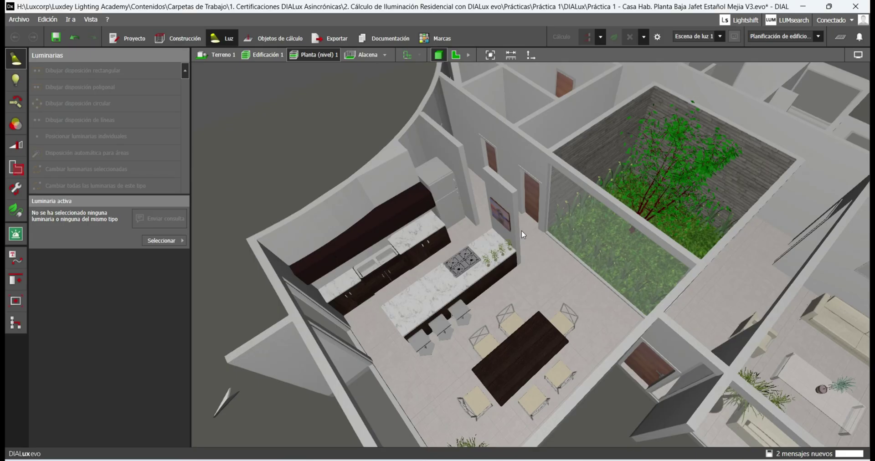
- Inspect the dining table area of the house model in DIALux evo
drag(522, 230, 609, 289)
scroll(608, 289, up, 5)
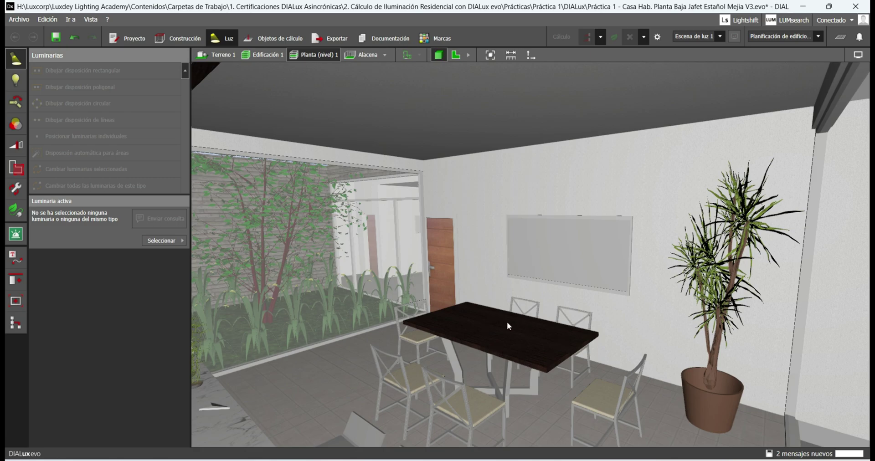
- Switch to the Luminaire Finder in the browser and look through its directory of luminaire brands
key(alt+Tab)
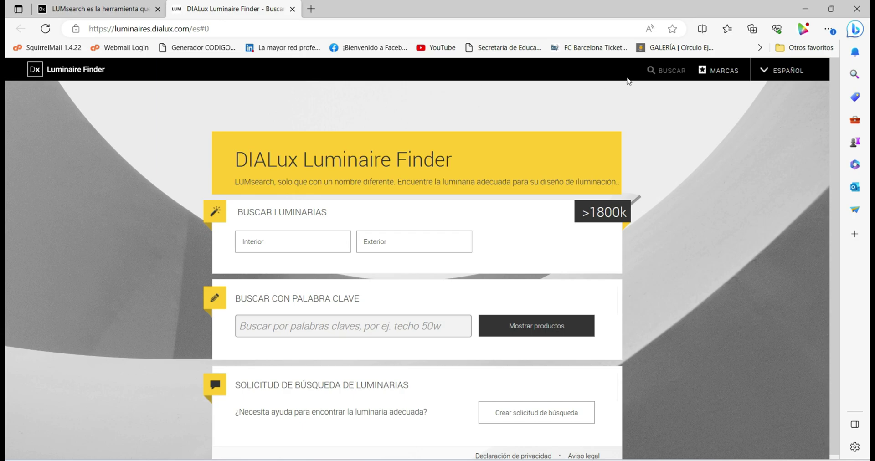
click(724, 73)
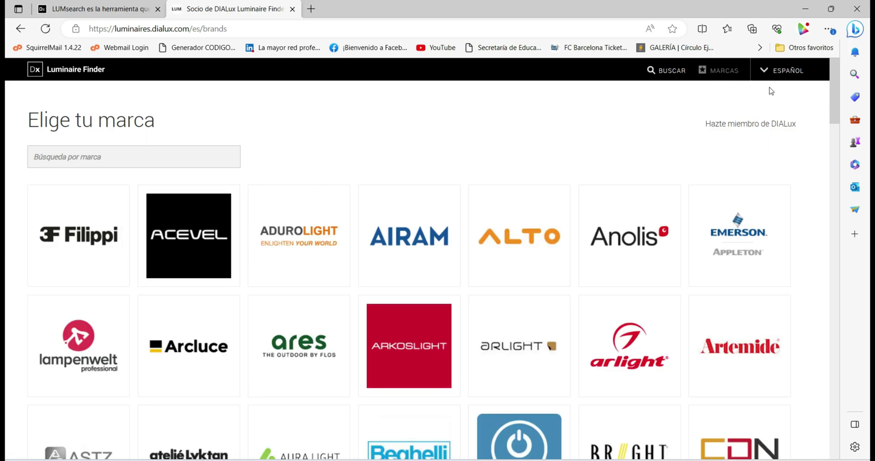
drag(837, 77, 819, 415)
scroll(819, 415, up, 4)
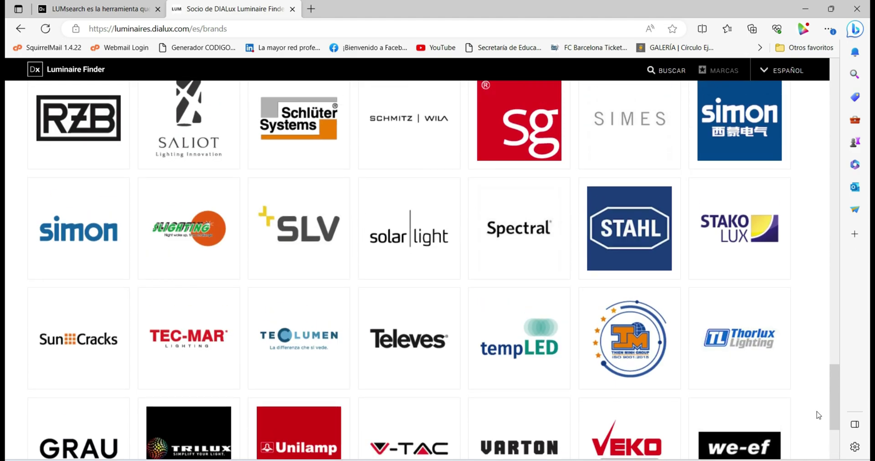
scroll(816, 411, up, 6)
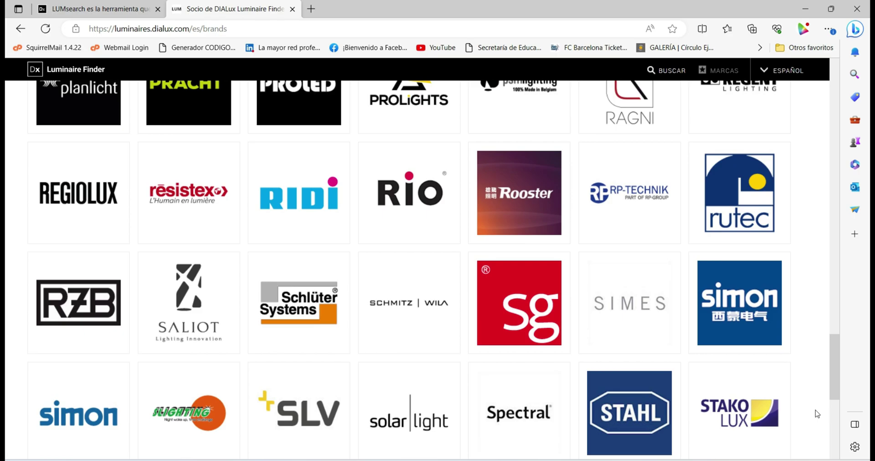
scroll(817, 414, up, 4)
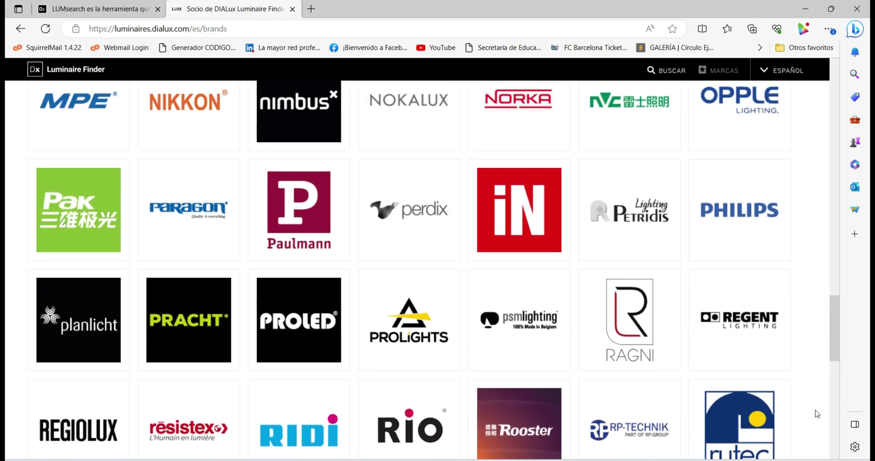
scroll(804, 336, up, 4)
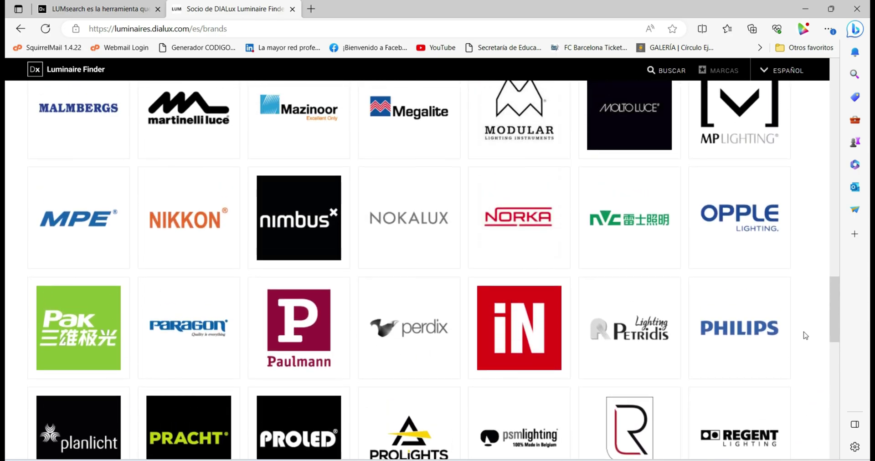
scroll(806, 336, up, 10)
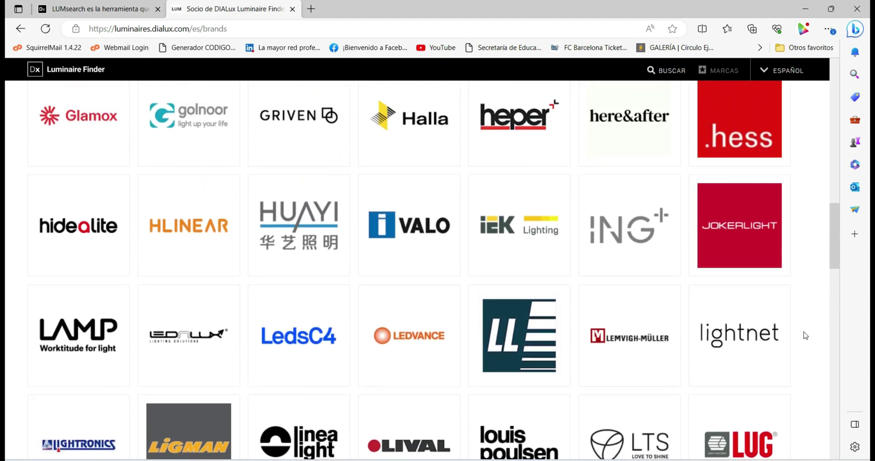
scroll(805, 336, up, 15)
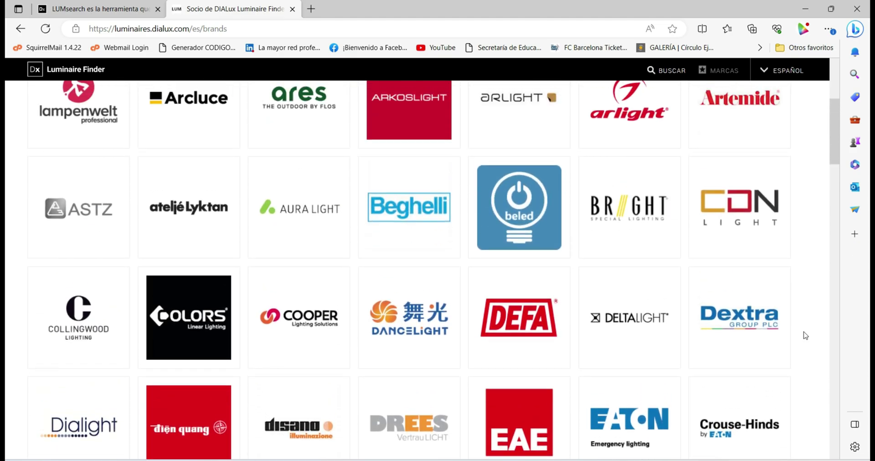
- Return to the Luminaire Finder start page and narrow the luminaire search to Interior and Pendant
click(89, 73)
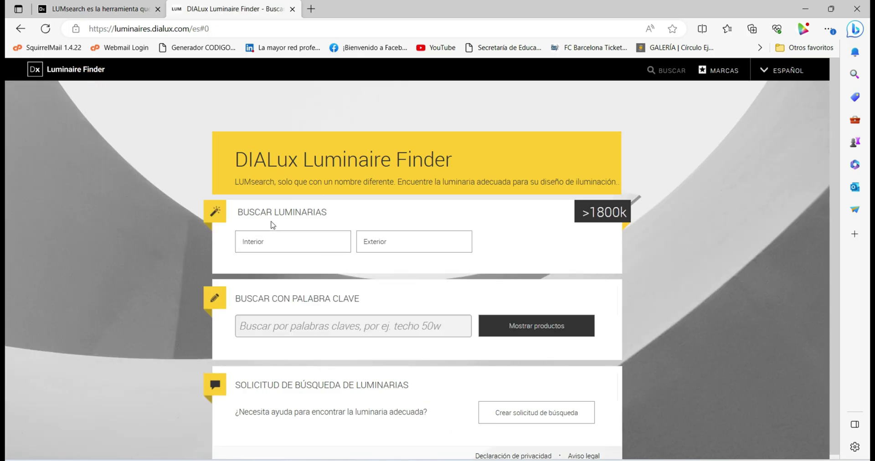
drag(237, 212, 328, 218)
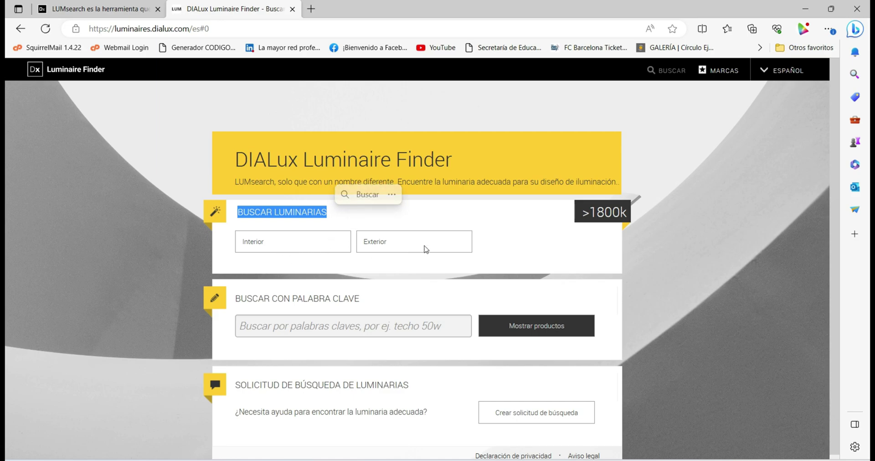
click(293, 250)
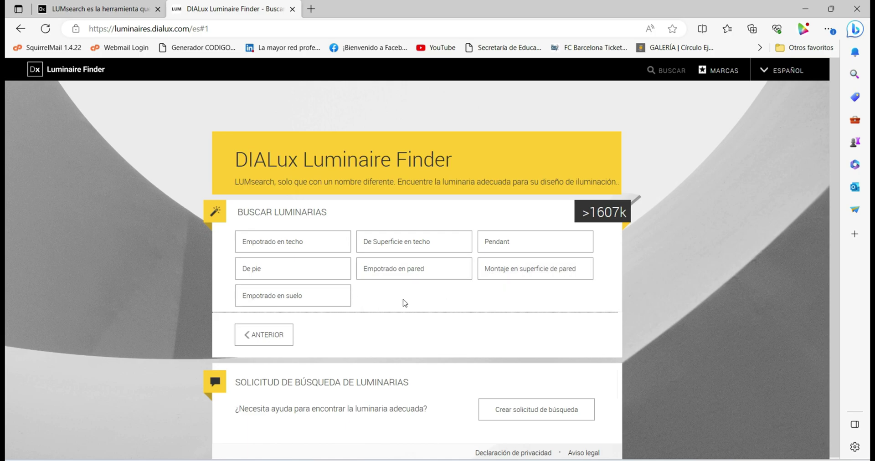
click(534, 243)
scroll(535, 243, down, 1)
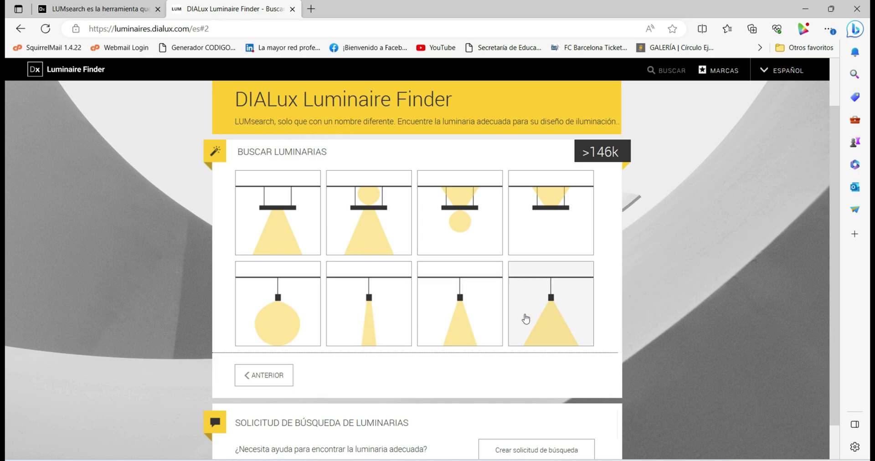
- Choose the single-pendant light distribution with the round, all-around glow and look through the matching luminaires
click(285, 312)
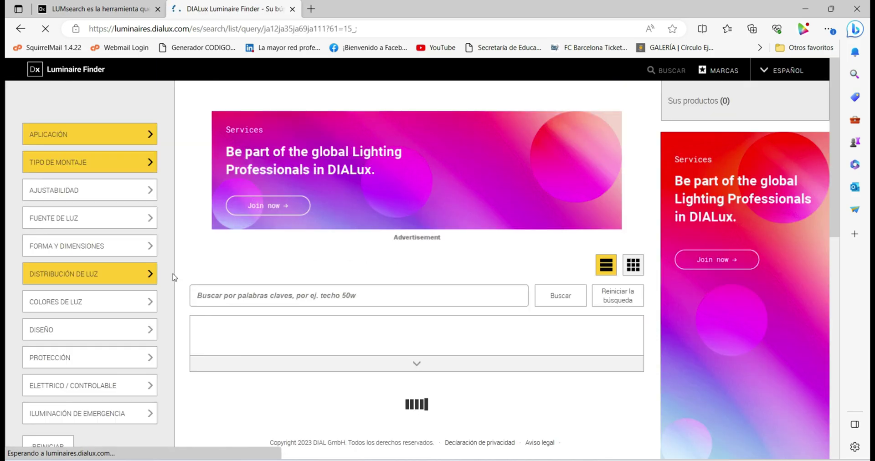
scroll(185, 271, down, 3)
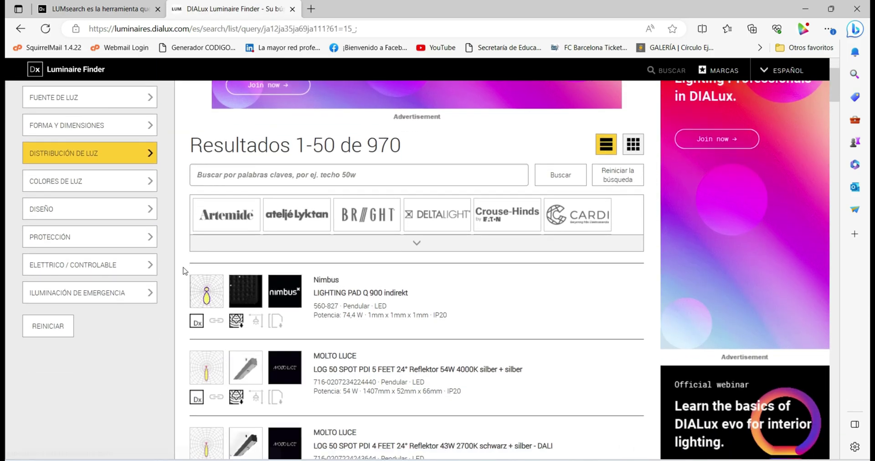
scroll(184, 271, down, 4)
scroll(185, 271, down, 15)
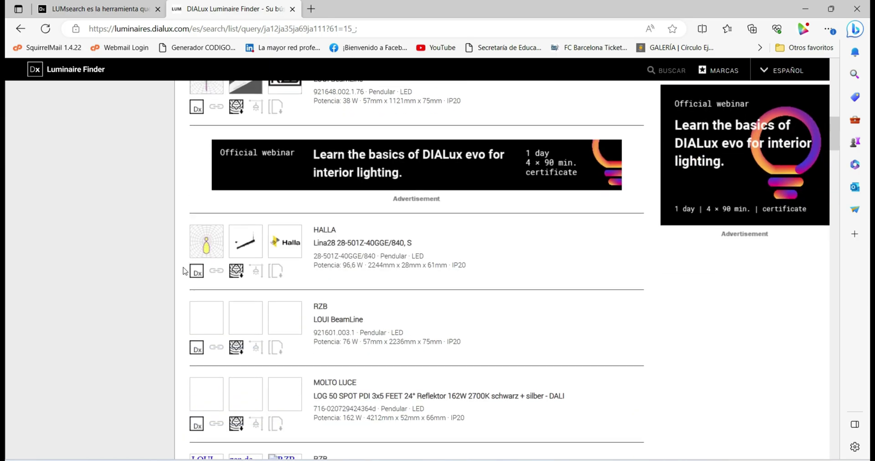
scroll(185, 271, down, 10)
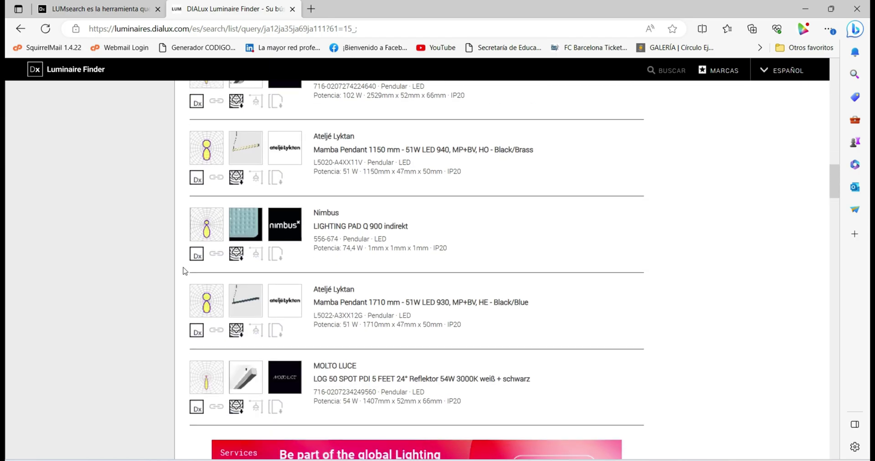
scroll(185, 271, down, 10)
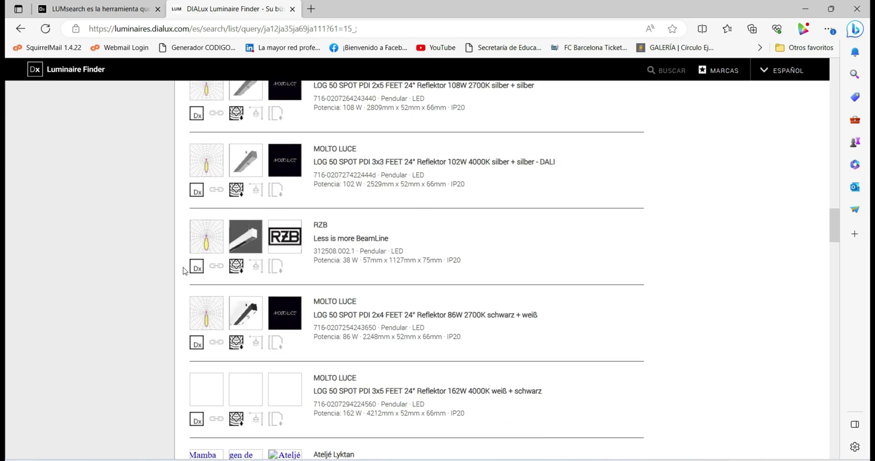
scroll(184, 271, down, 10)
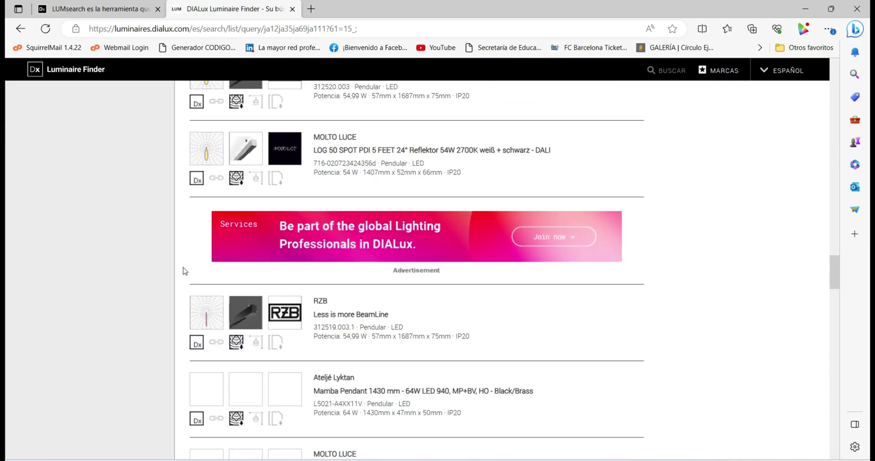
scroll(184, 271, down, 10)
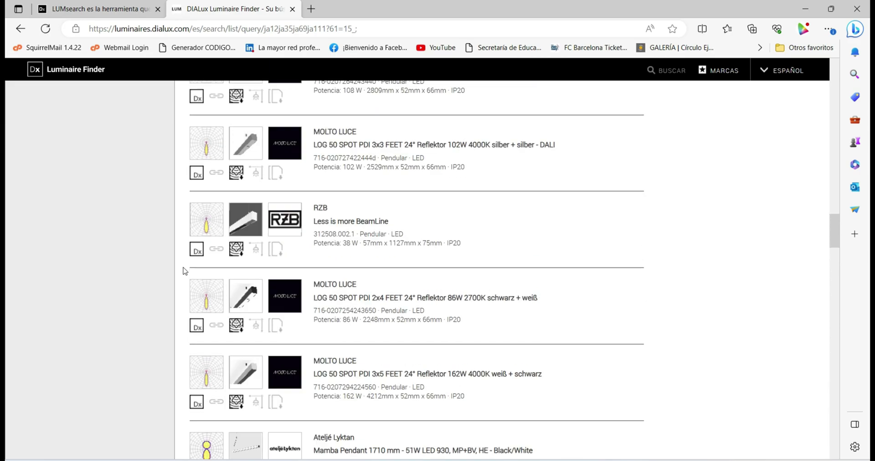
scroll(184, 271, up, 20)
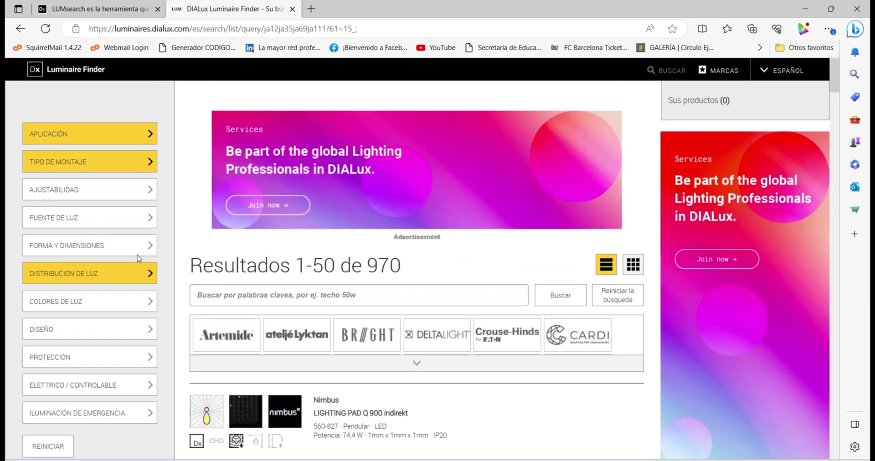
- Review the options offered by the Ajustabilidad, Aplicación and Tipo de Montaje filters
click(71, 193)
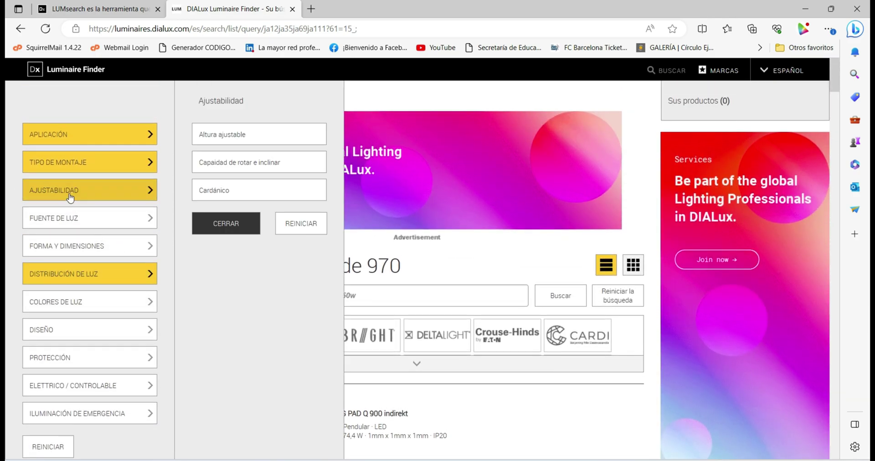
click(135, 134)
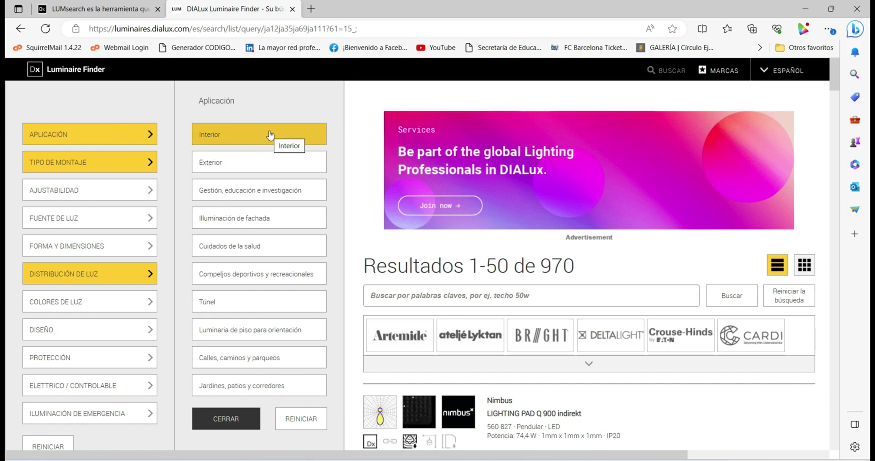
scroll(289, 196, down, 3)
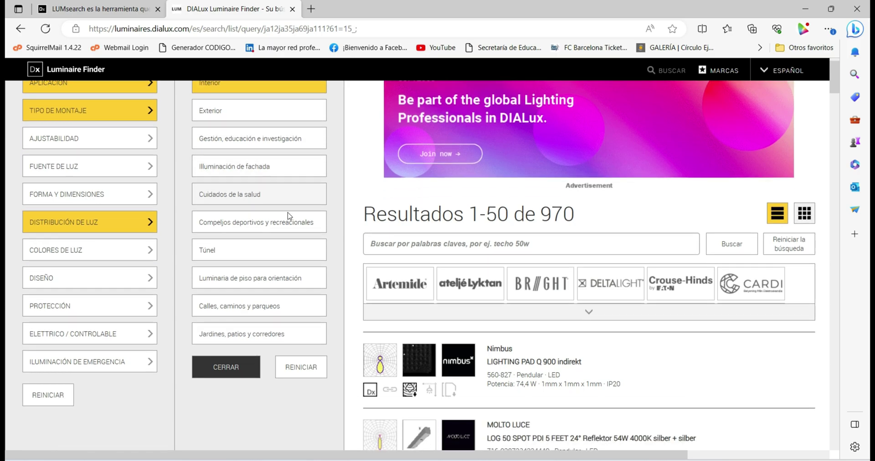
scroll(287, 276, up, 3)
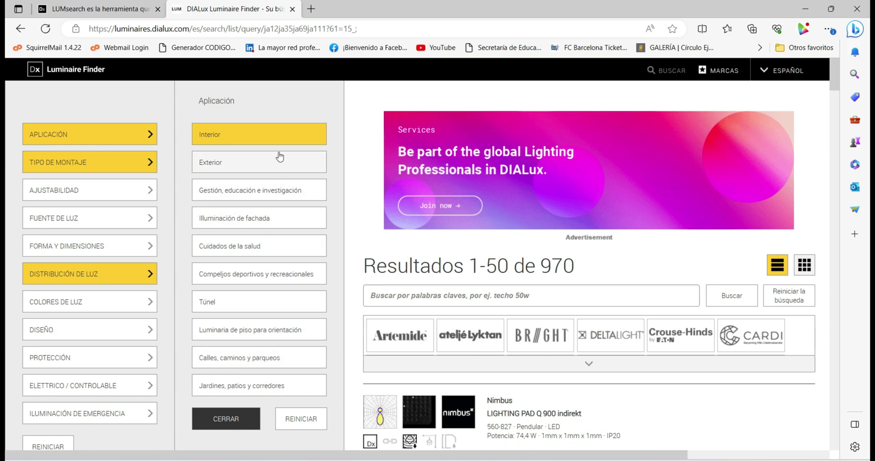
click(115, 172)
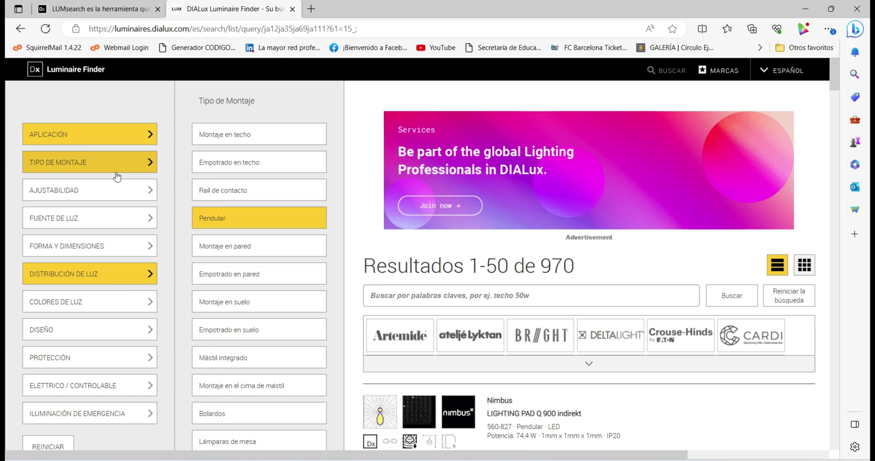
click(101, 196)
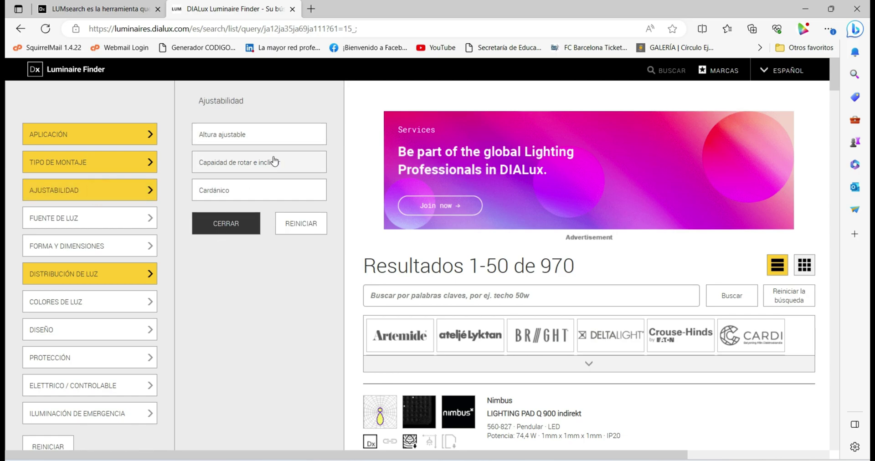
- Narrow the luminaire results to LED light source, Redondo shape and Blanca tibia light colour
click(110, 219)
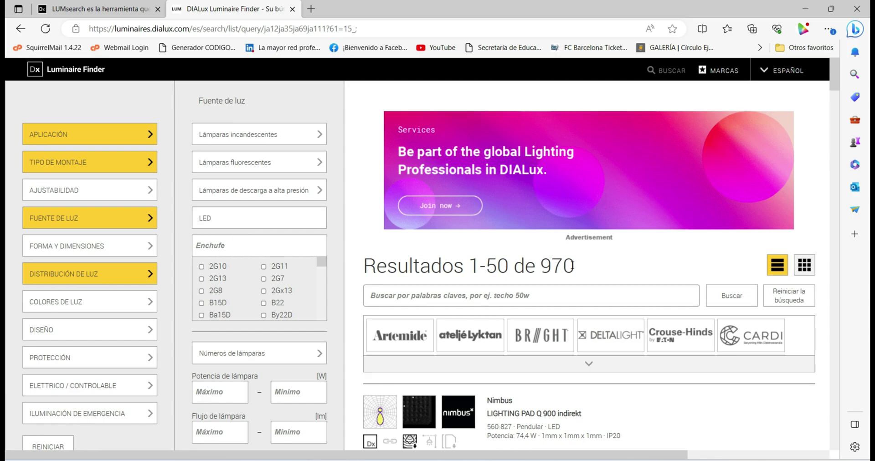
click(227, 223)
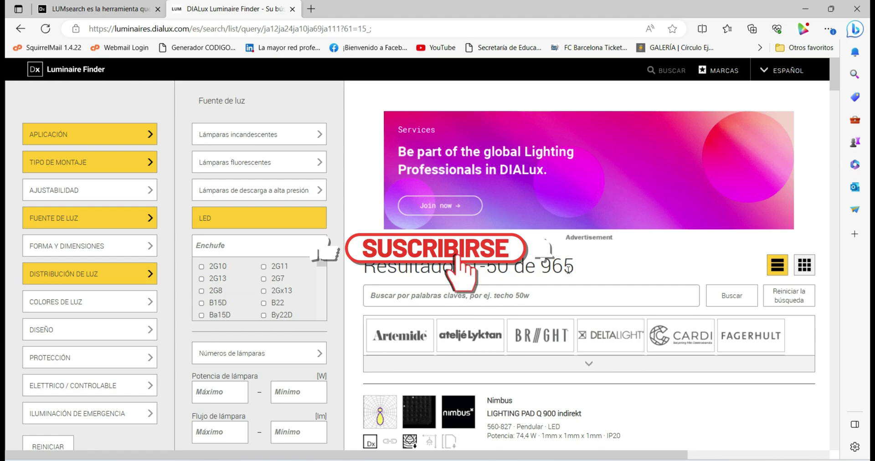
click(65, 250)
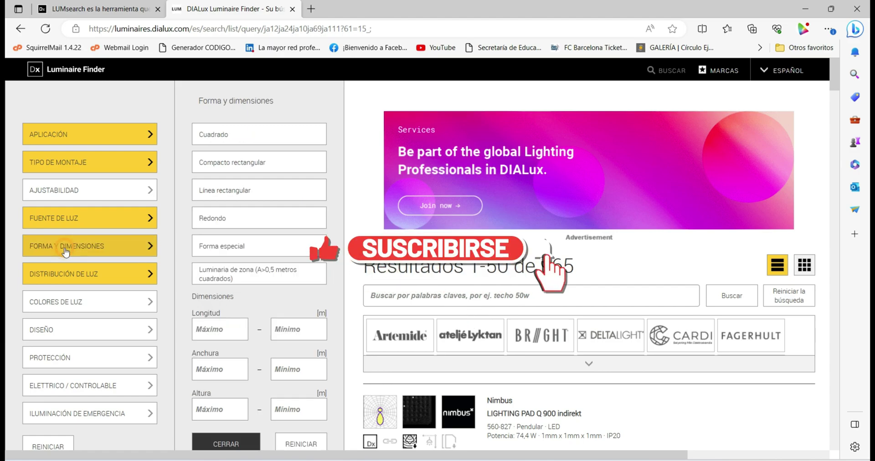
click(255, 227)
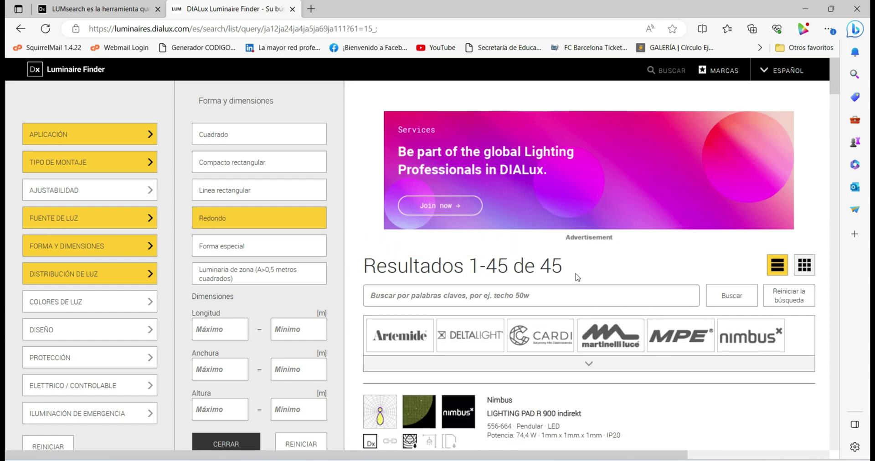
click(92, 306)
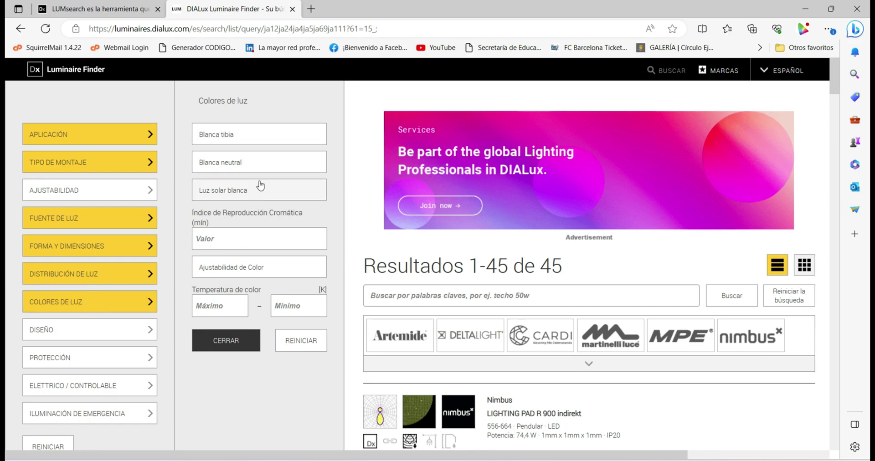
click(263, 142)
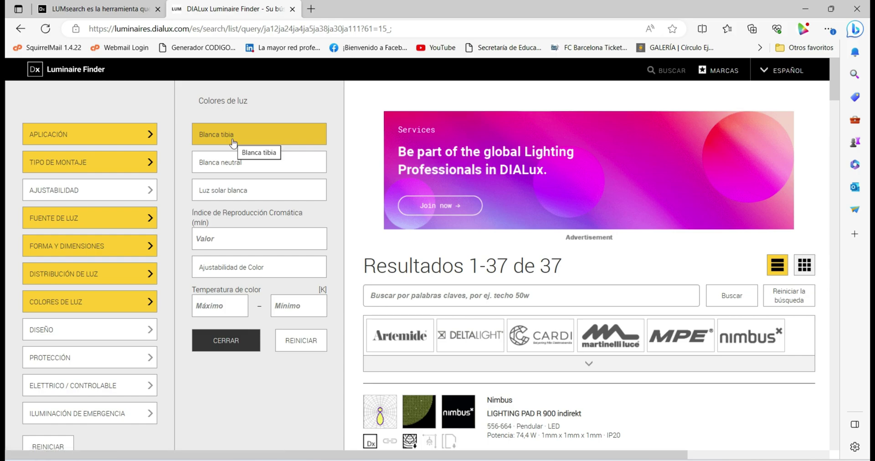
- Review the options of the Diseño, Protección, Elettrico / Controlable and Iluminación de Emergencia filters
click(110, 331)
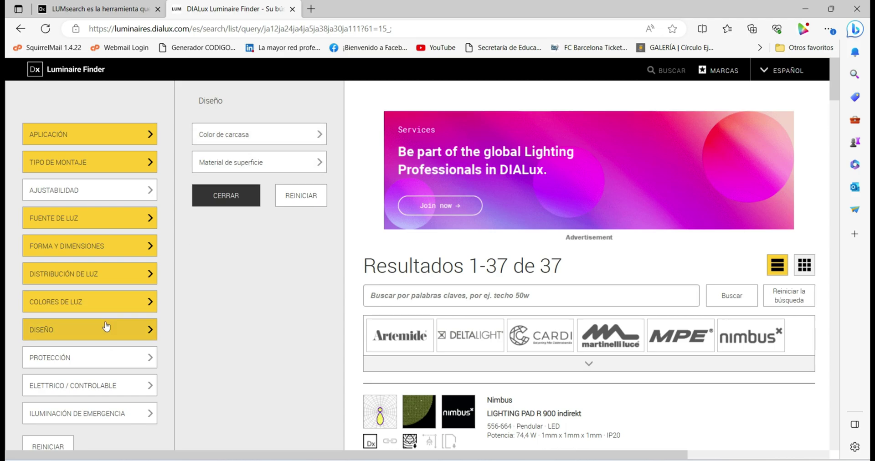
click(110, 352)
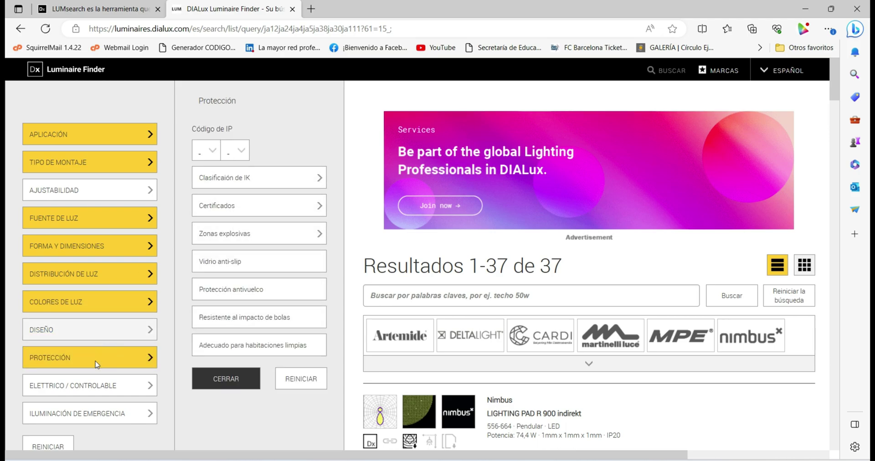
click(107, 386)
click(105, 415)
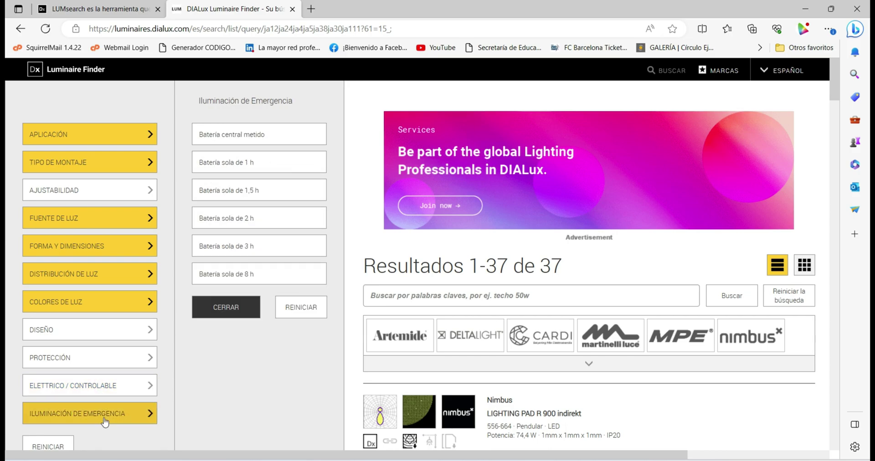
scroll(187, 133, down, 1)
scroll(214, 206, up, 1)
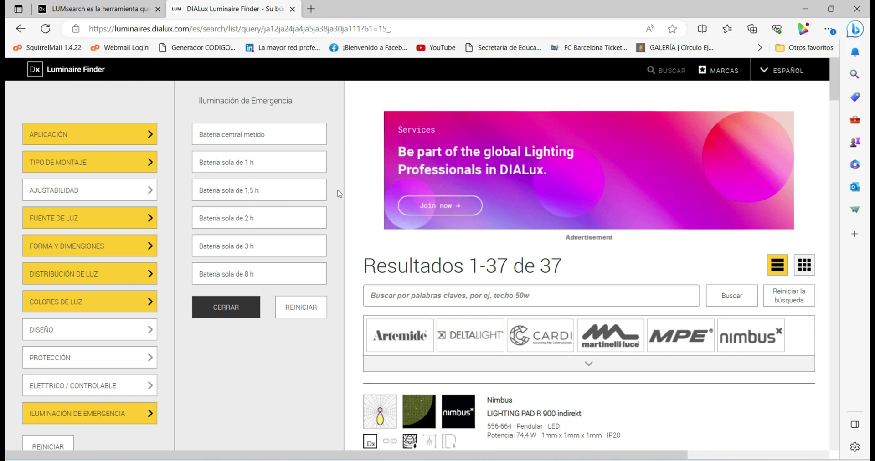
- Open the product data sheet of the PANZERI ARENA 1500 PENDEL 2700K DALI VIT luminaire and inspect it
scroll(339, 190, down, 5)
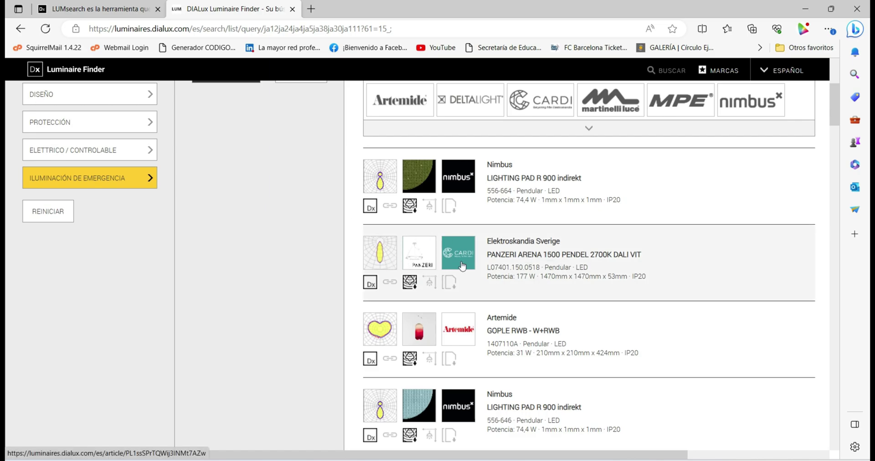
scroll(542, 246, down, 2)
scroll(488, 243, up, 1)
click(512, 202)
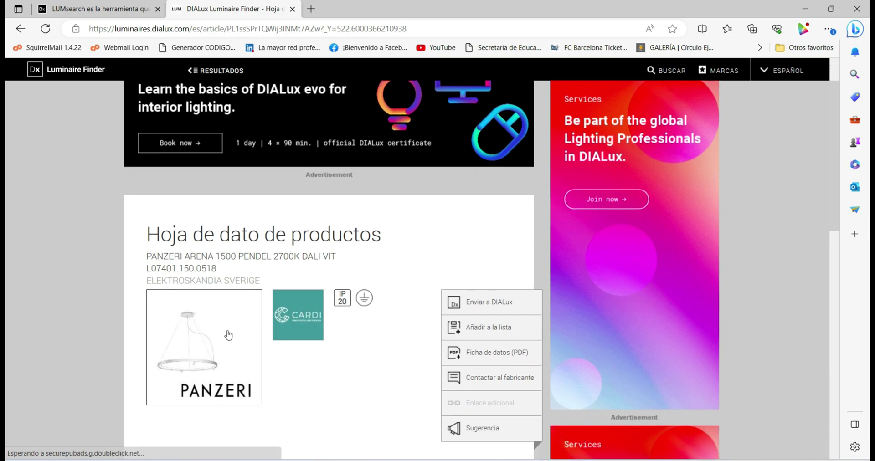
scroll(194, 323, down, 2)
scroll(178, 114, up, 2)
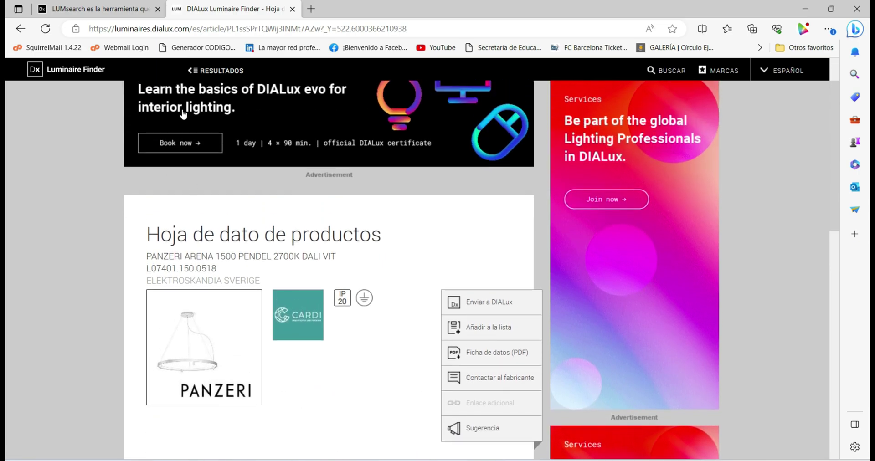
- Return to the filtered results and look through the listed pendant luminaires and brands
click(202, 71)
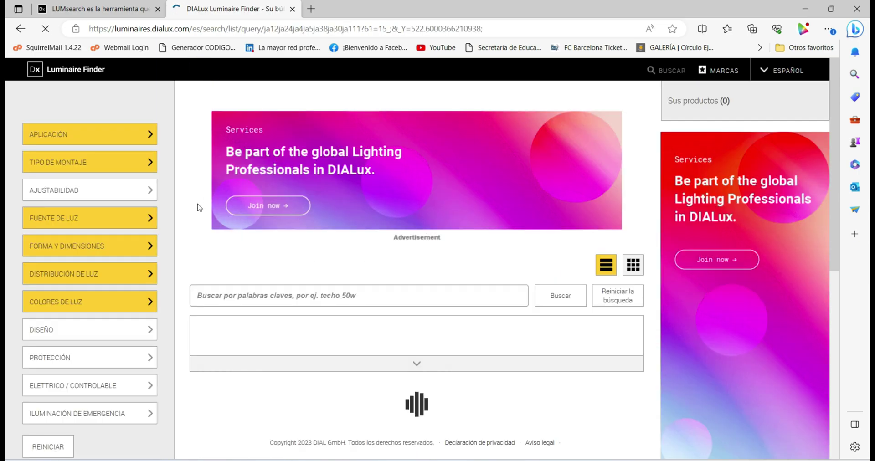
scroll(398, 329, down, 6)
scroll(368, 160, up, 2)
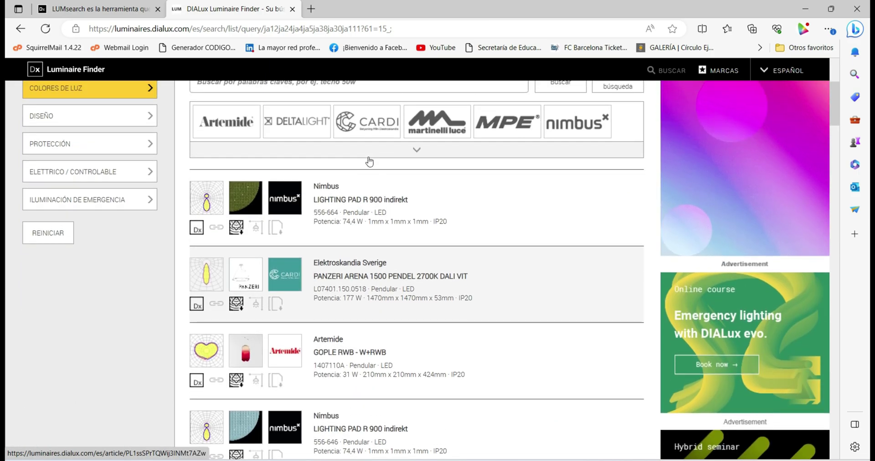
scroll(436, 231, down, 8)
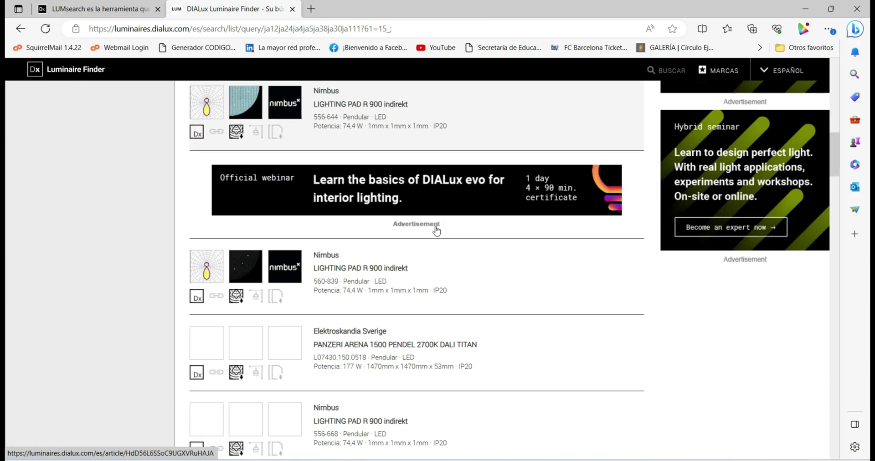
scroll(437, 231, down, 10)
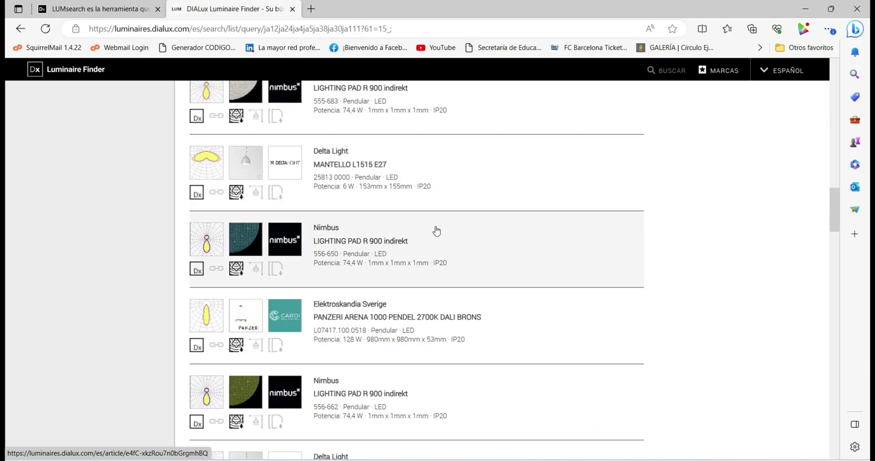
scroll(437, 231, down, 10)
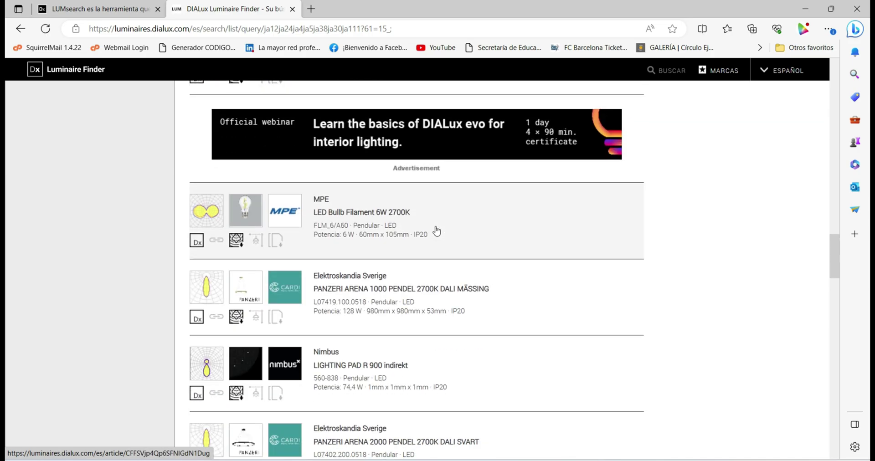
scroll(437, 231, down, 10)
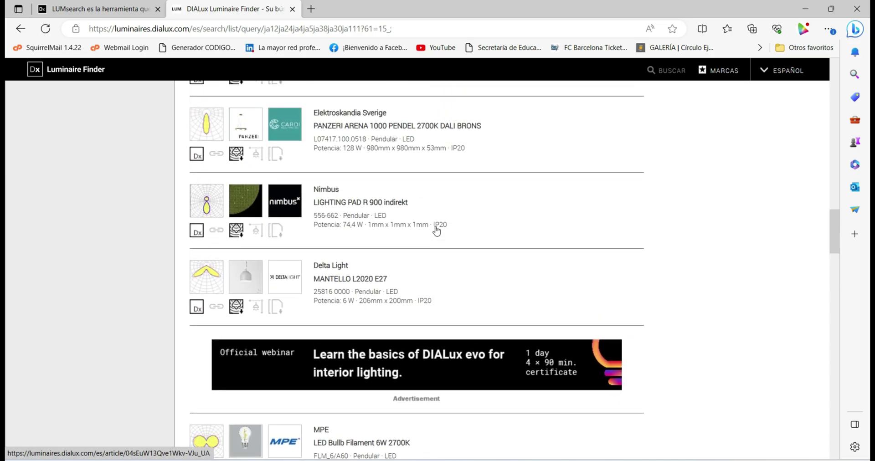
scroll(437, 231, down, 10)
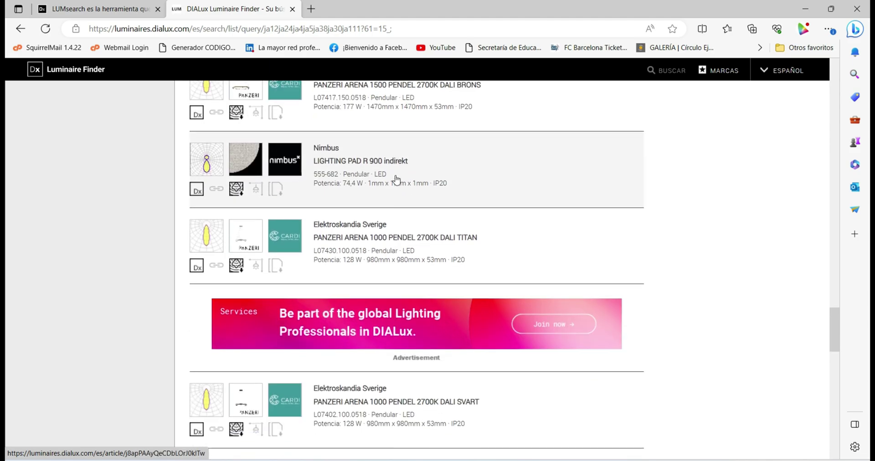
scroll(396, 181, down, 10)
scroll(397, 197, up, 8)
scroll(397, 200, up, 15)
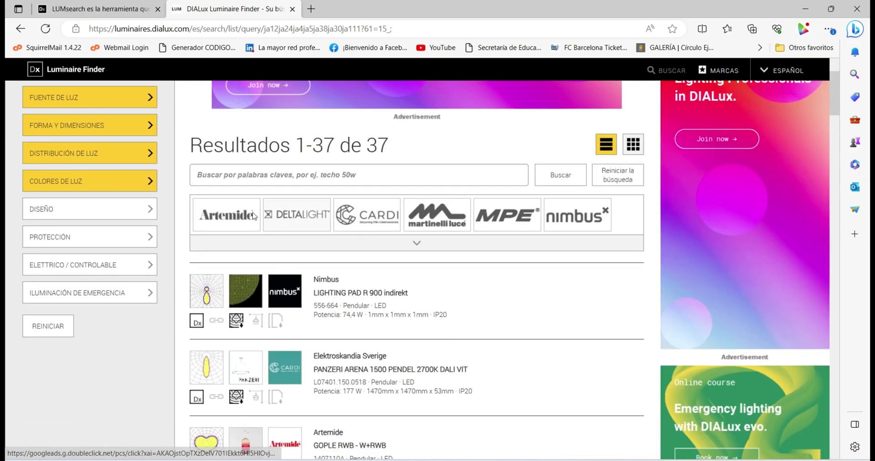
- Check the manufacturer list above the results, view only the Artemide luminaires and clear that brand filter
click(296, 248)
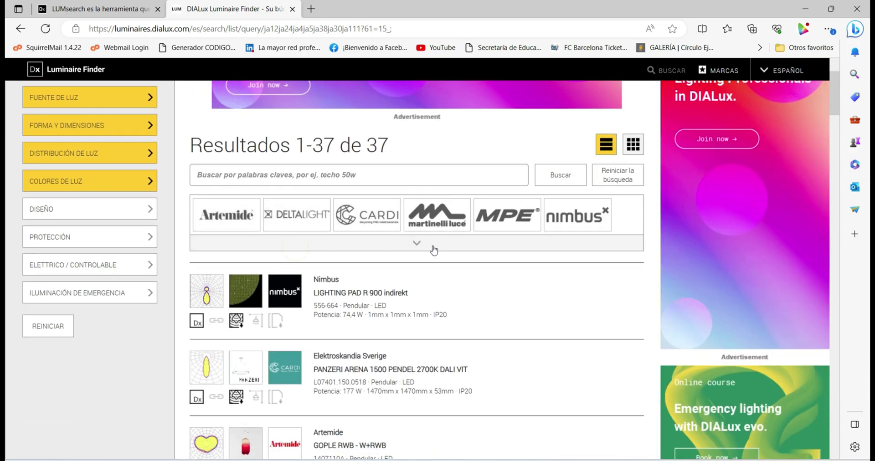
click(418, 244)
click(417, 244)
click(233, 218)
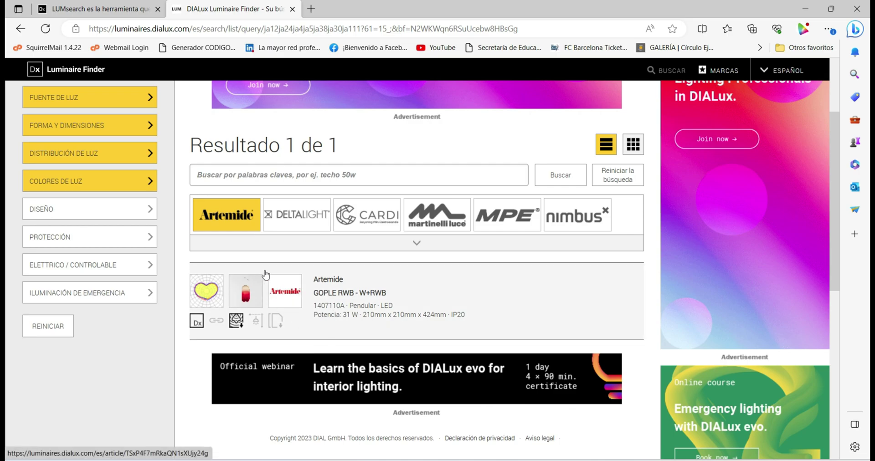
click(234, 219)
- Filter the results by the Delta Light brand, look through its pendants and clear that brand filter
click(294, 219)
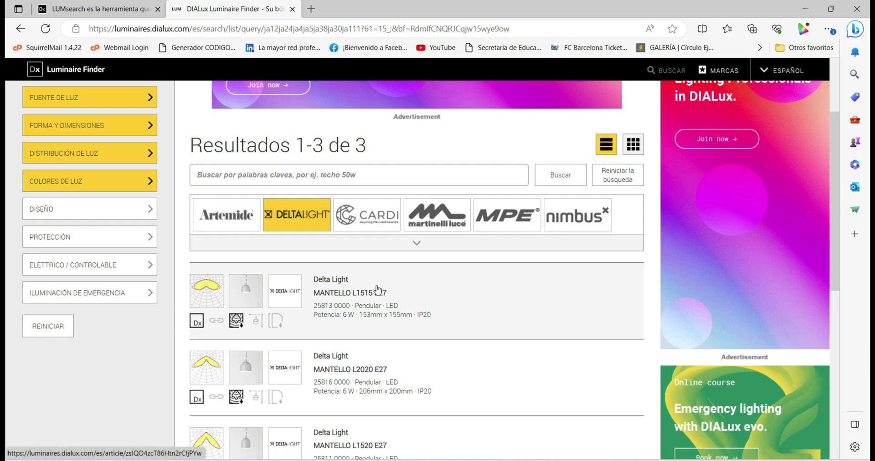
scroll(392, 285, down, 3)
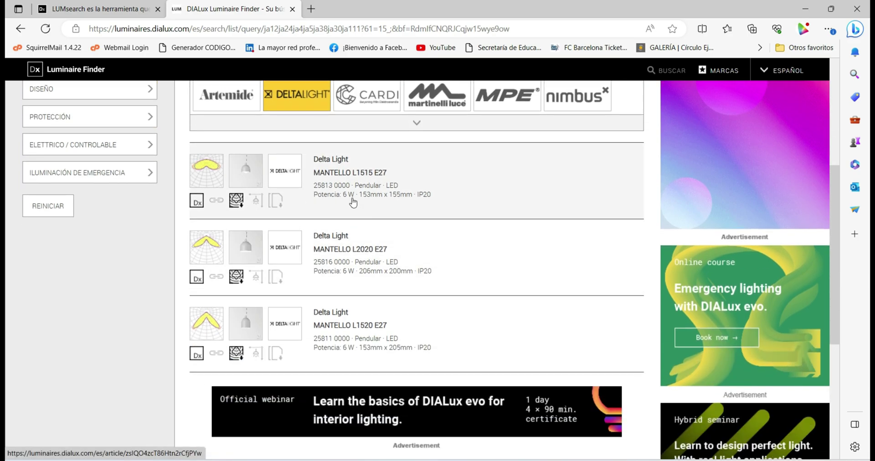
scroll(406, 274, down, 5)
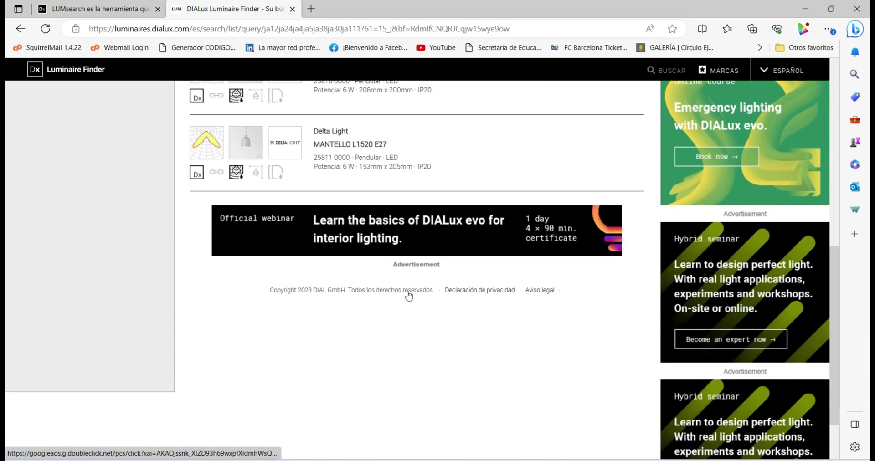
scroll(387, 283, up, 6)
click(314, 162)
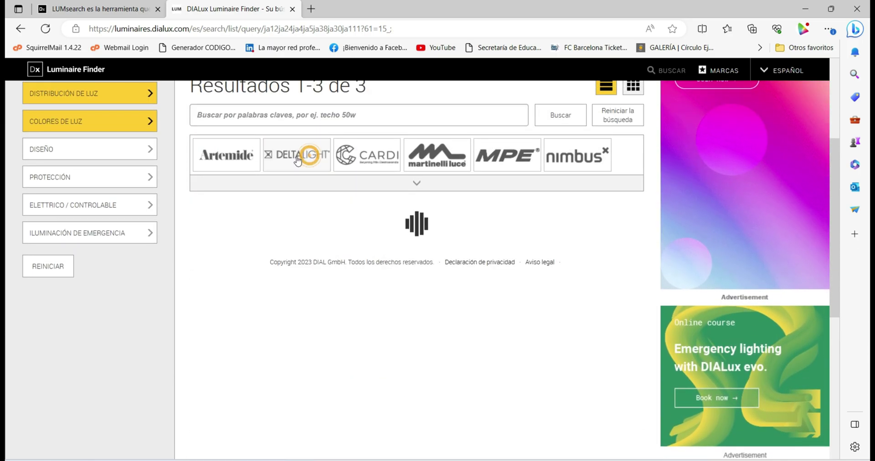
- Filter the results by the CARDI brand and look through its PANZERI ARENA pendants
click(378, 156)
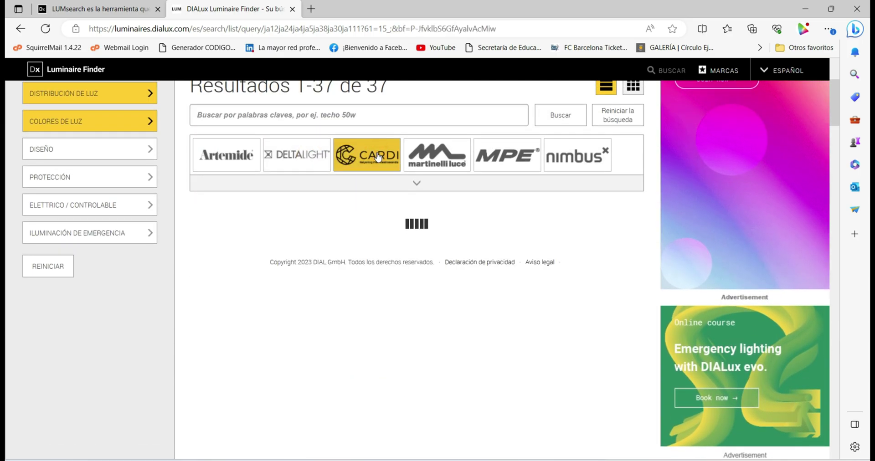
scroll(337, 250, down, 5)
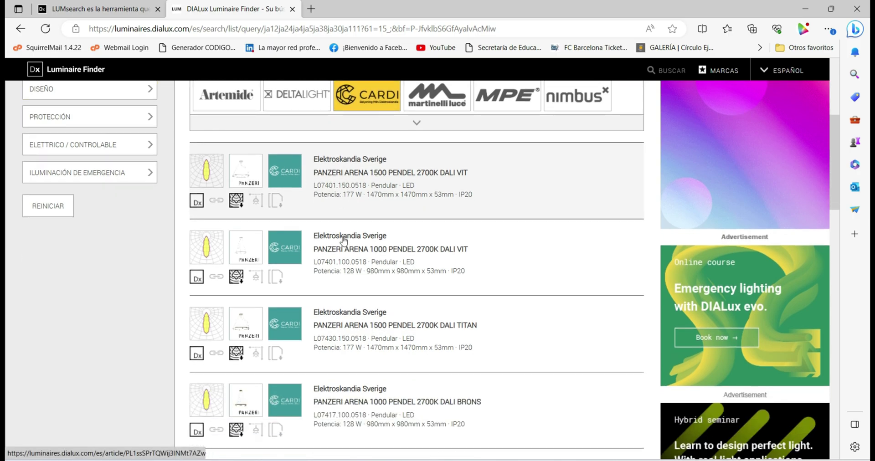
scroll(343, 242, down, 10)
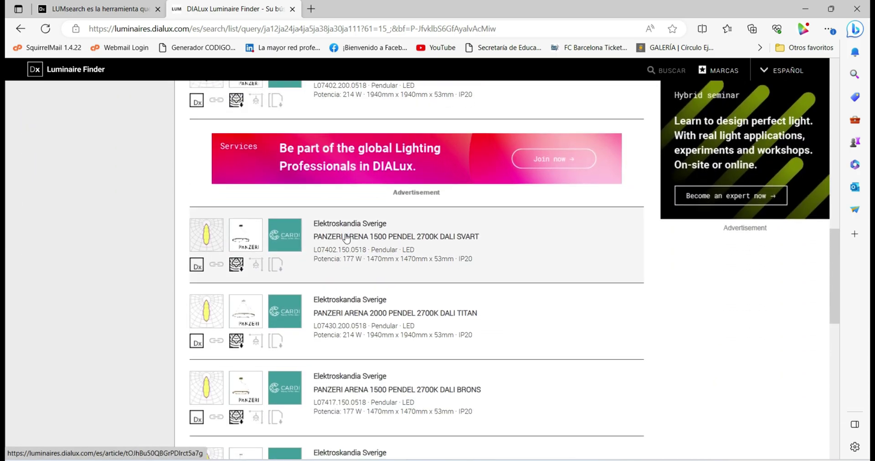
scroll(347, 238, down, 4)
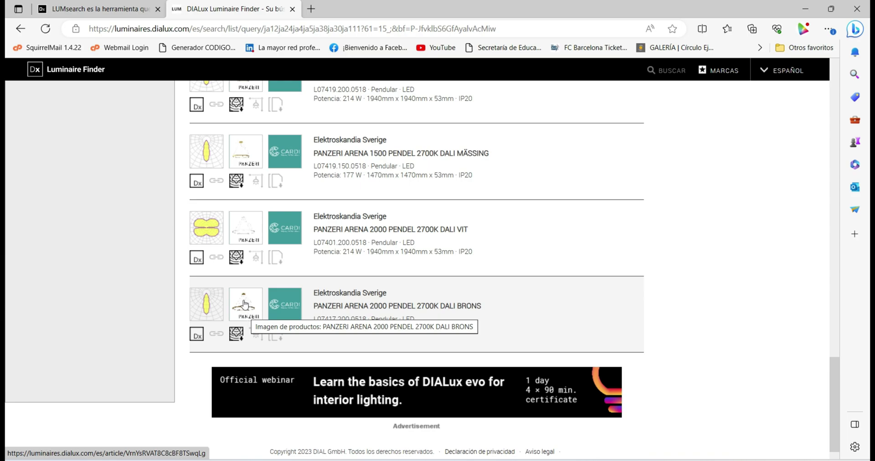
scroll(284, 308, up, 3)
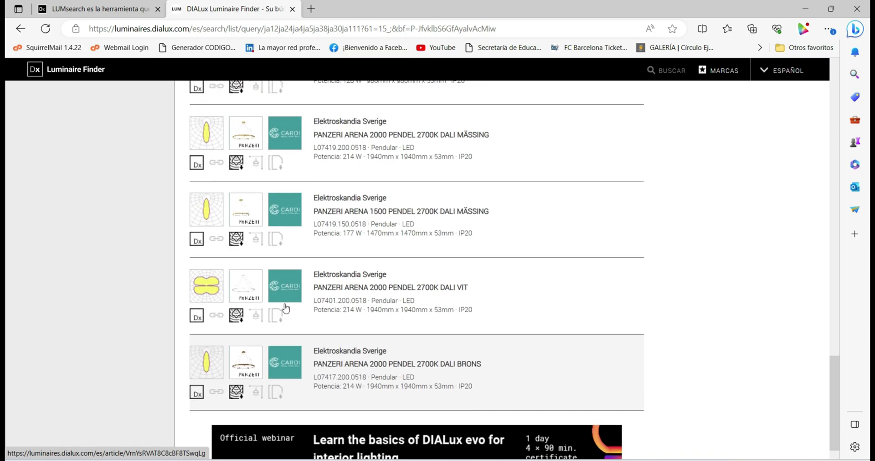
scroll(283, 309, up, 15)
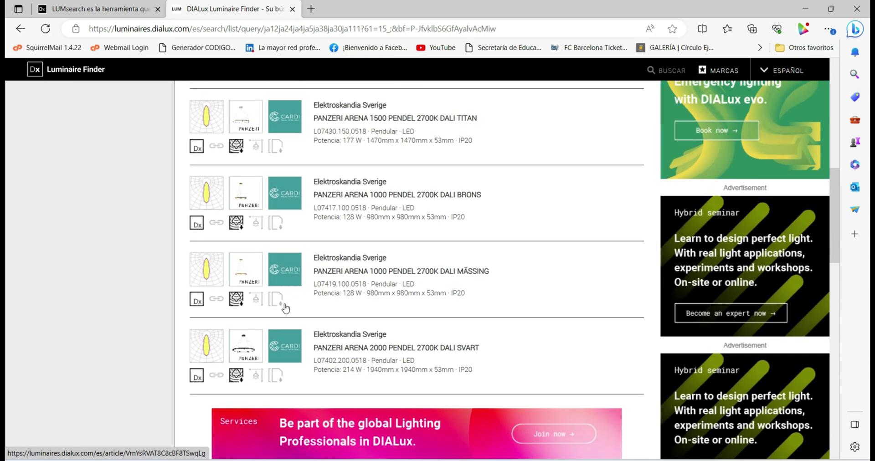
scroll(284, 308, up, 4)
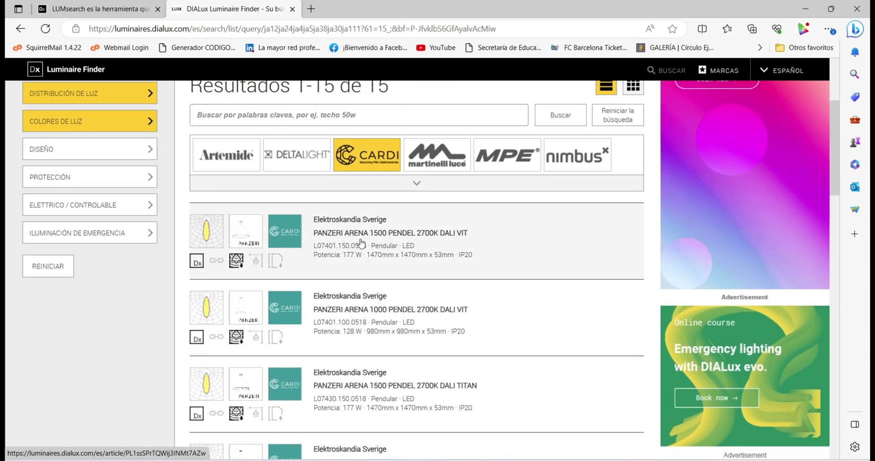
- Open the product data sheet of the PANZERI ARENA 1500 PENDEL 2700K DALI VIT and read its name and description
click(351, 246)
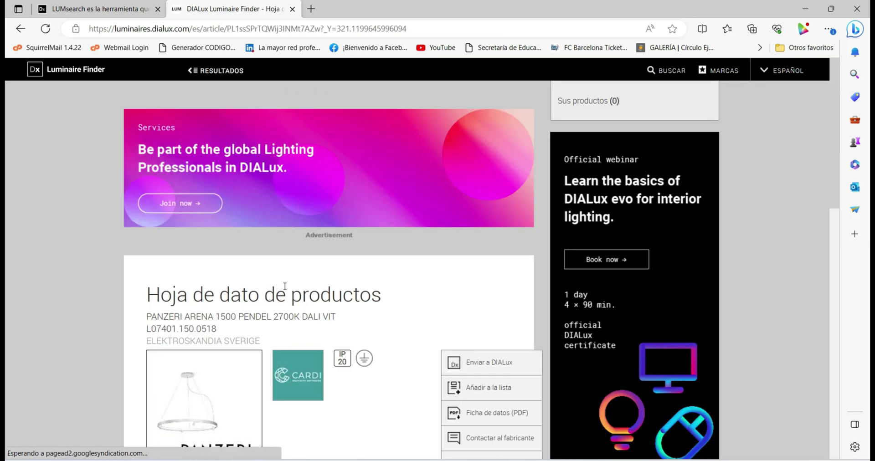
scroll(136, 268, down, 3)
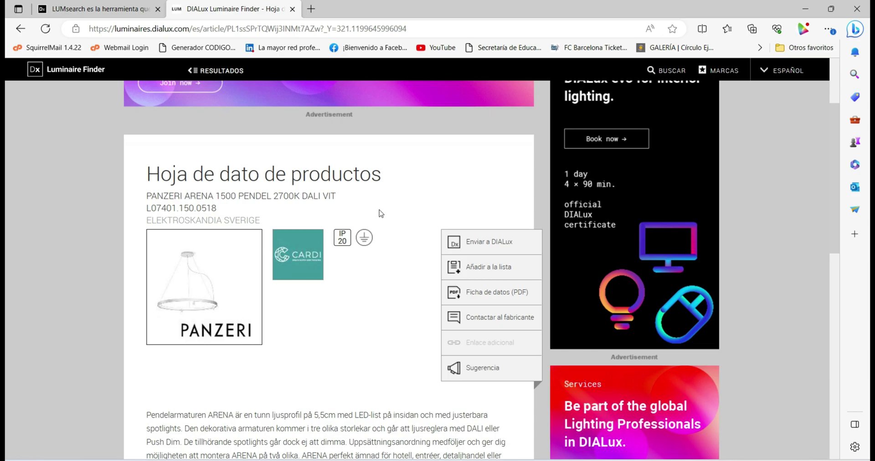
drag(148, 198, 267, 220)
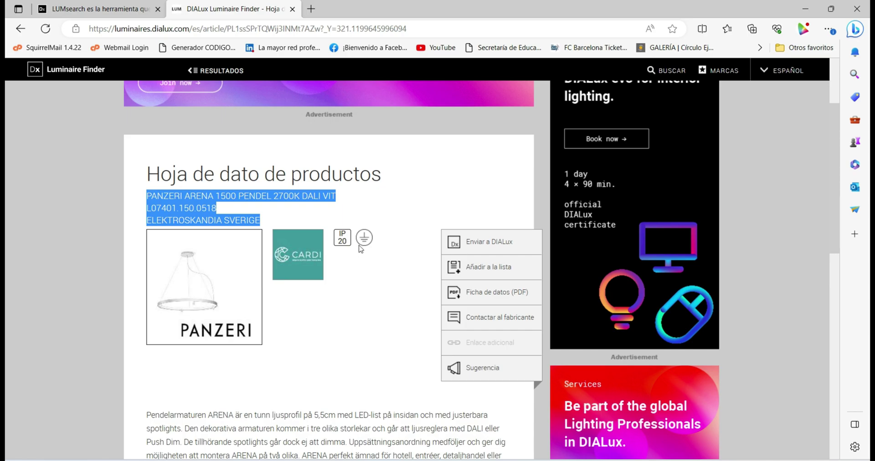
scroll(371, 251, down, 3)
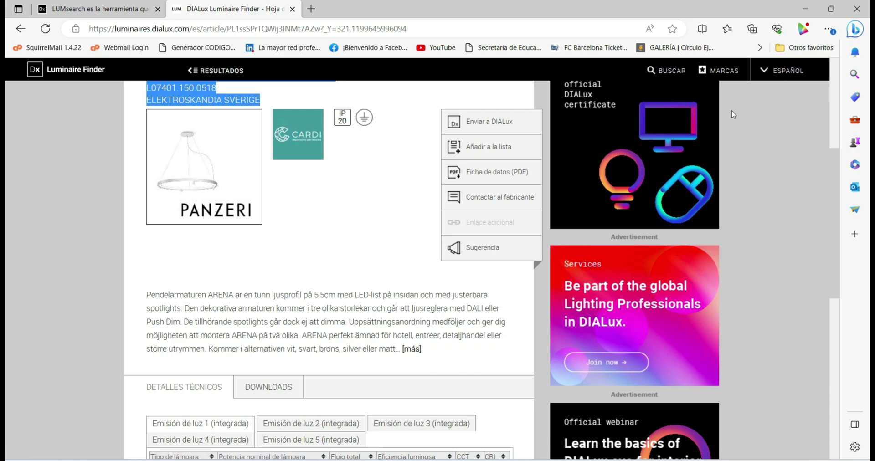
scroll(301, 318, down, 4)
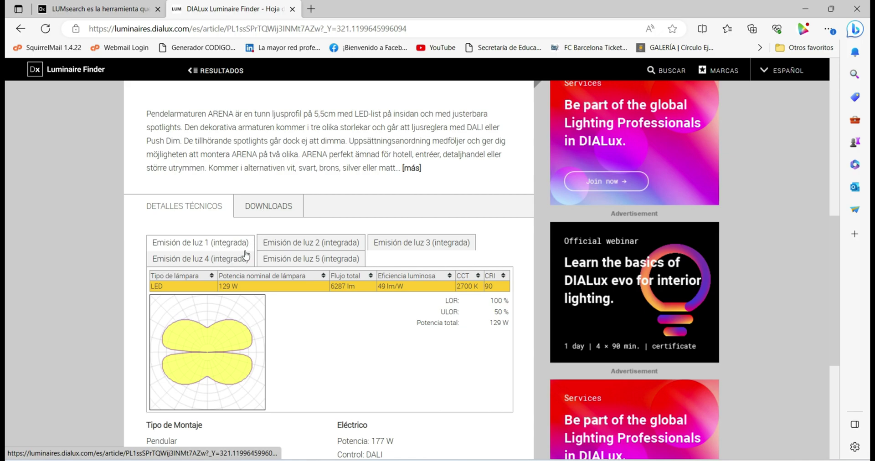
- Examine the technical details of the luminaire's five light emissions, its mounting type, dimensions, electrical data and protection
click(228, 261)
click(285, 249)
click(286, 265)
click(400, 243)
click(231, 246)
click(221, 259)
click(221, 256)
click(223, 246)
click(293, 259)
scroll(265, 247, down, 2)
scroll(274, 246, down, 3)
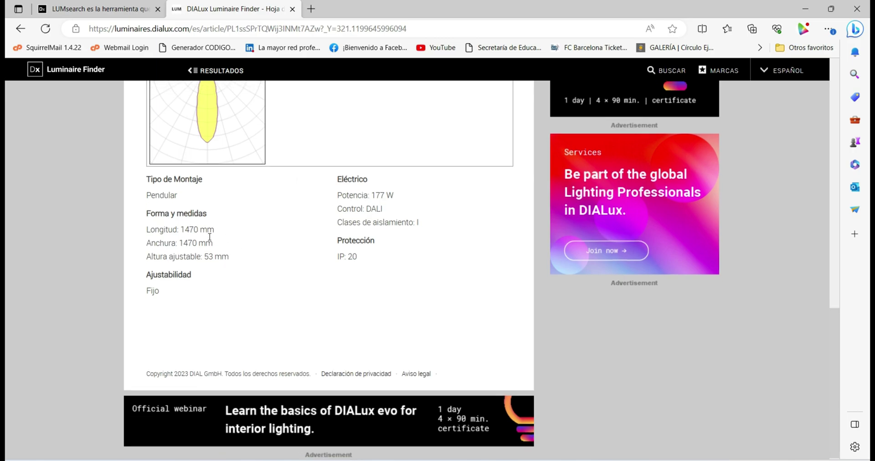
scroll(196, 237, up, 7)
scroll(210, 242, up, 1)
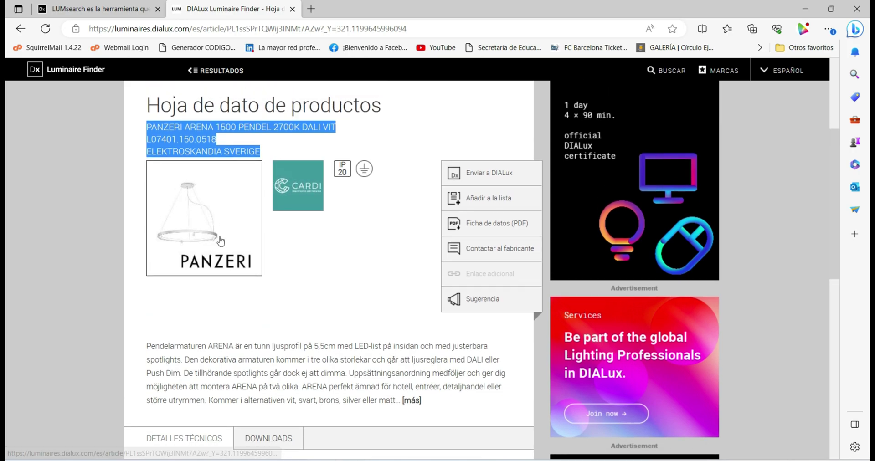
- Download the luminaire's photometric data as a ZIP file and delete the downloaded file
scroll(263, 319, down, 3)
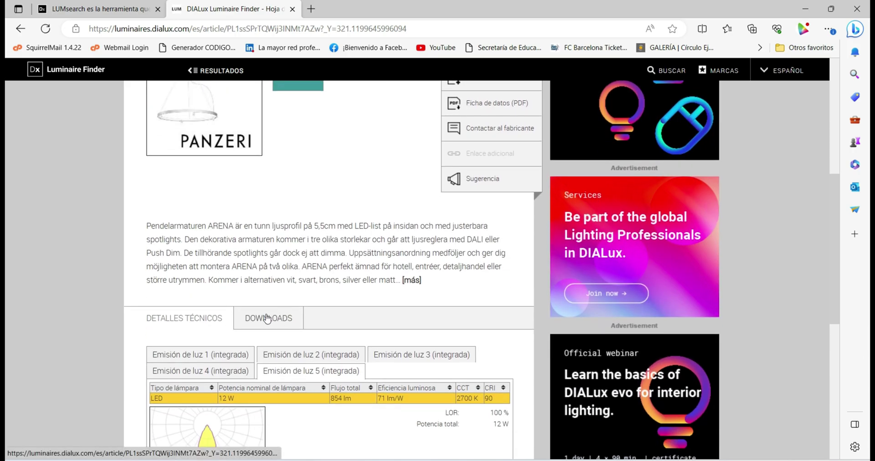
click(263, 321)
scroll(263, 321, down, 3)
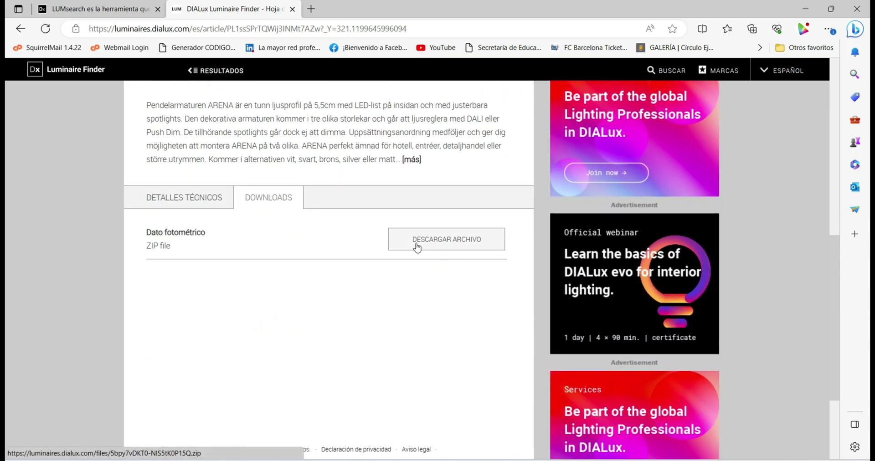
click(416, 247)
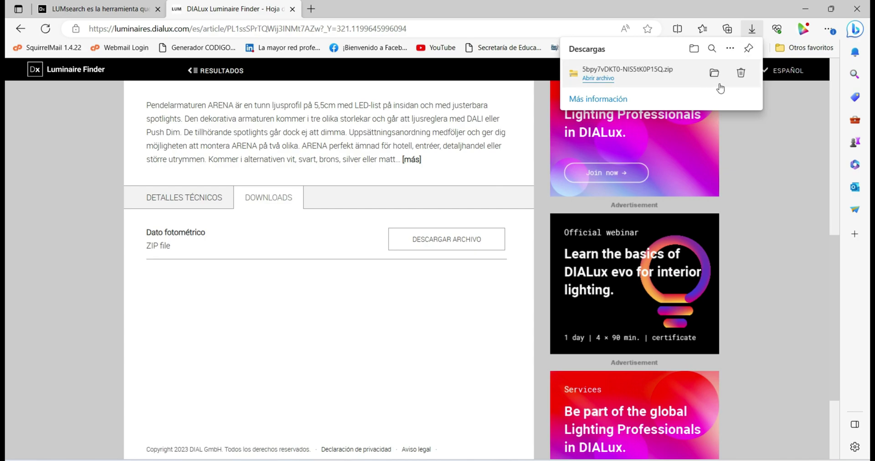
click(741, 73)
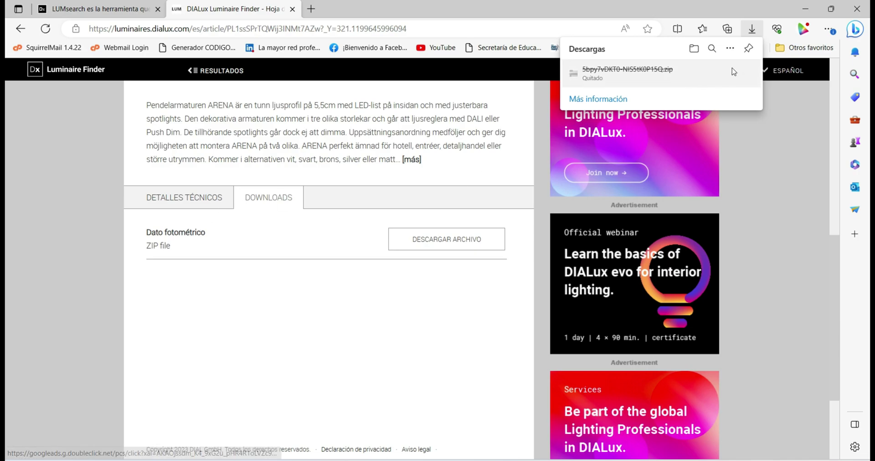
click(790, 176)
- Read the section "Interfaz para DIALux" on the LUMsearch information page
scroll(790, 175, up, 3)
scroll(790, 176, up, 1)
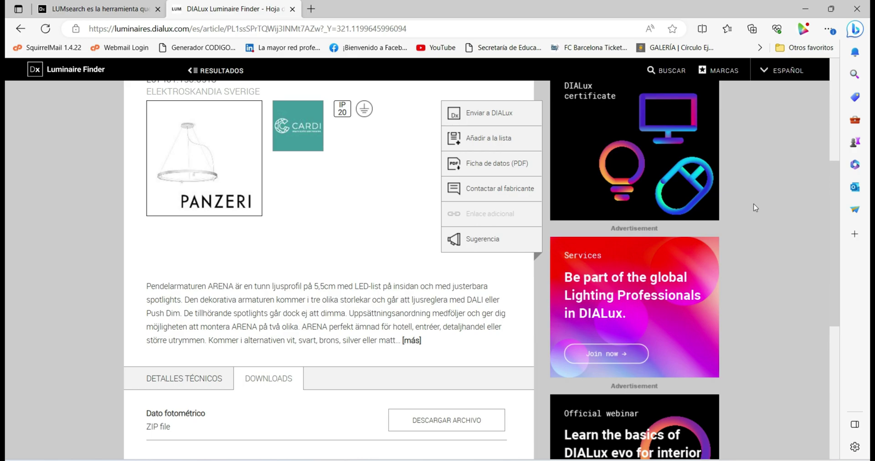
scroll(756, 208, up, 3)
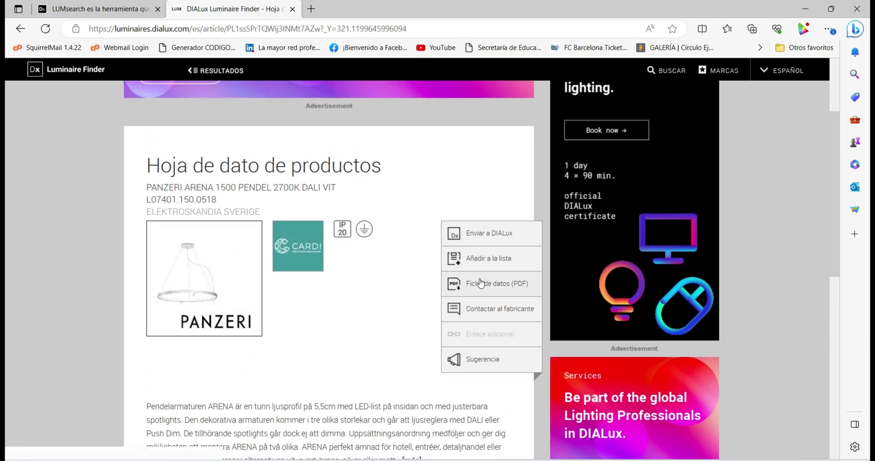
key(ctrl+shift+Tab)
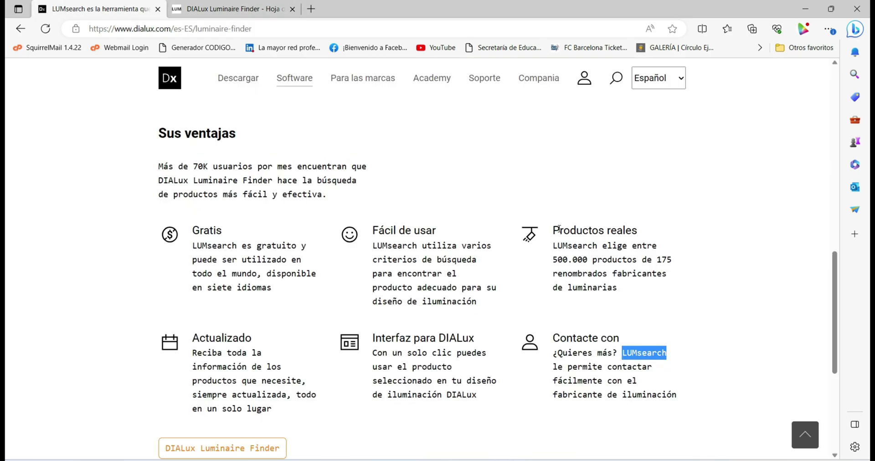
drag(372, 340, 476, 341)
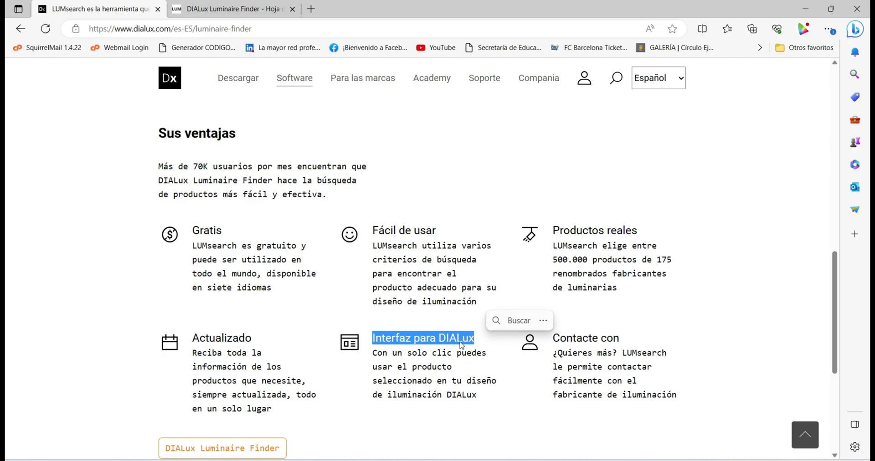
drag(372, 353, 477, 396)
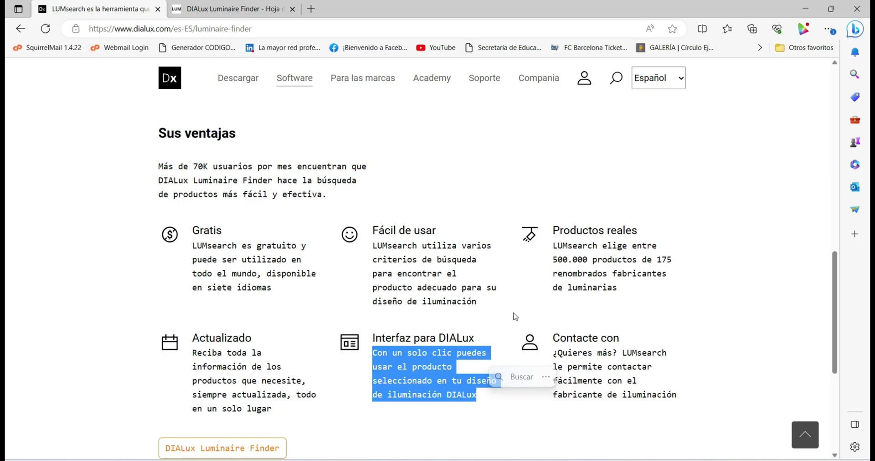
- Send the PANZERI ARENA 1500 PENDEL 2700K DALI VIT from its data sheet to DIALux evo as the active luminaire
key(ctrl+Tab)
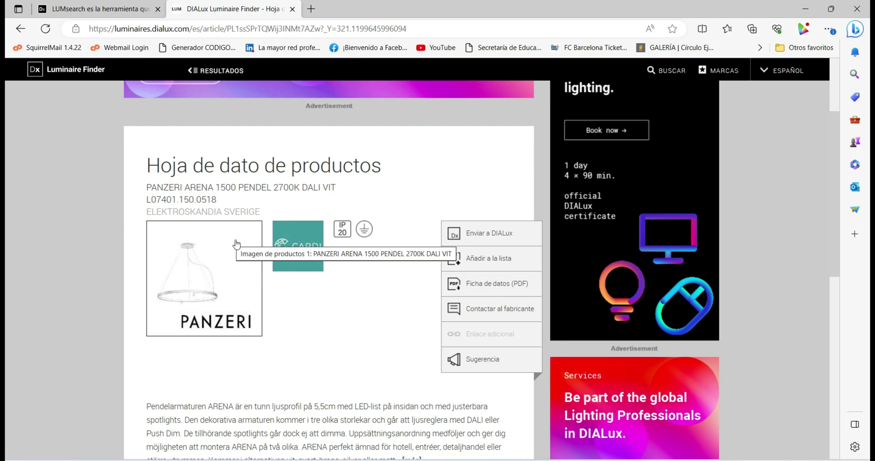
click(490, 238)
click(343, 87)
click(506, 114)
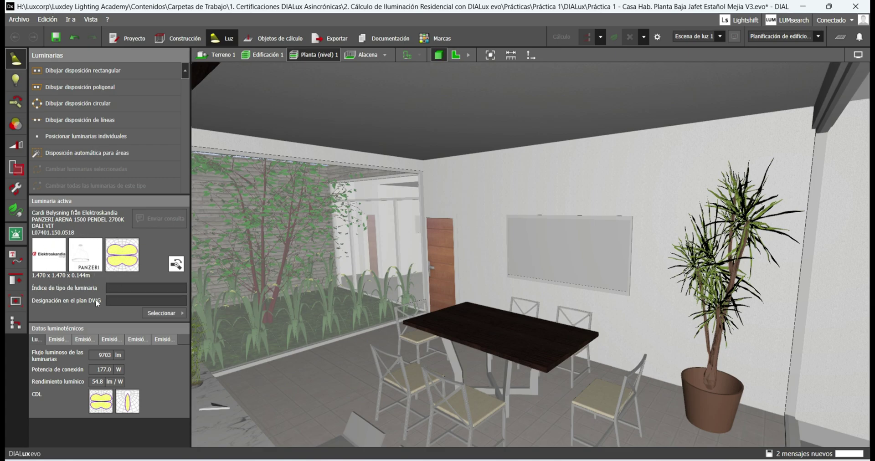
- Show the ground floor in plan view and draw a rectangular luminaire arrangement over the full outline of the dining table
click(455, 56)
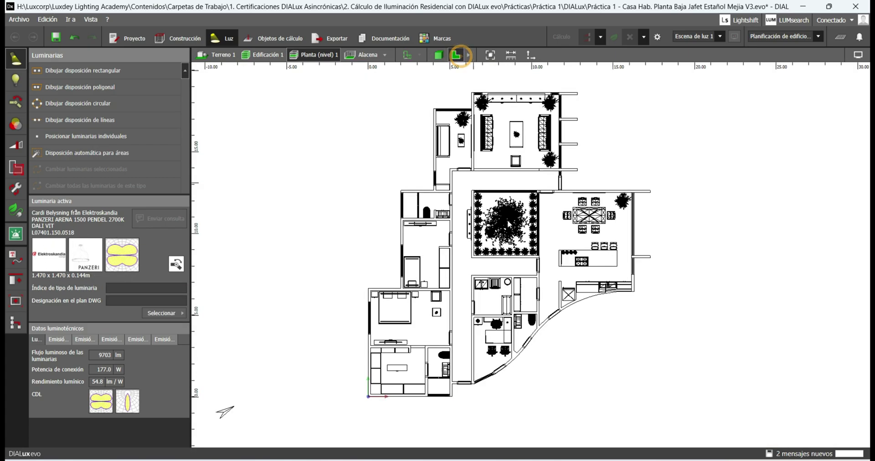
scroll(703, 190, up, 10)
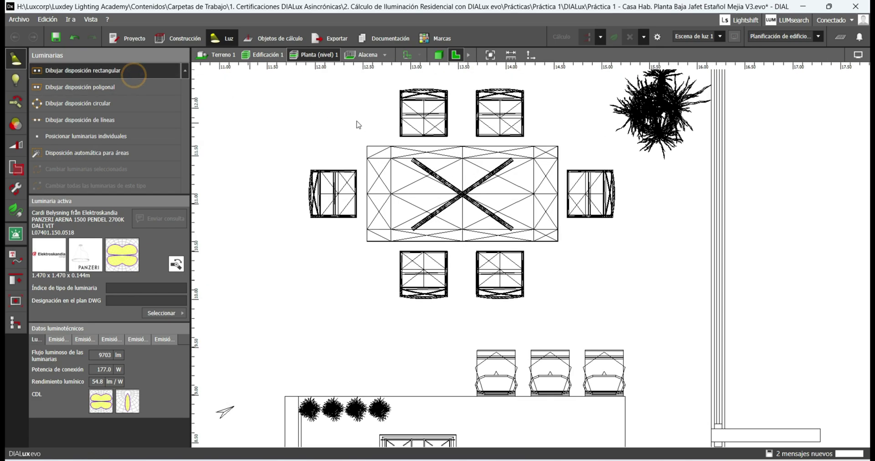
click(368, 147)
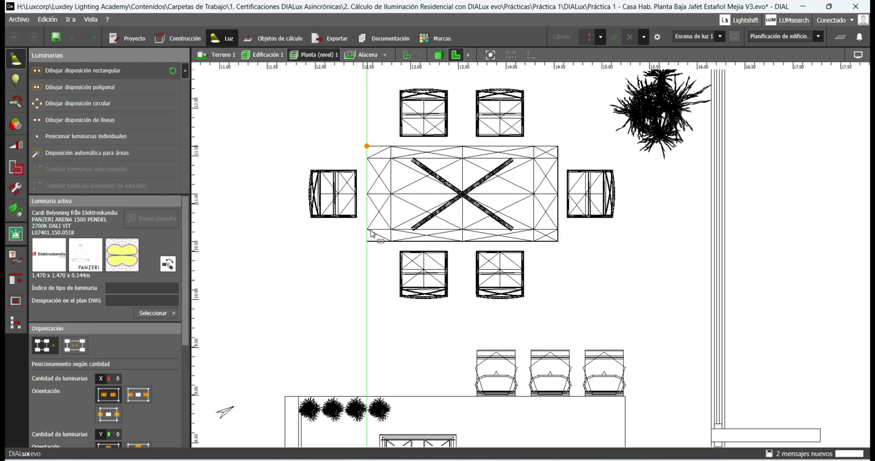
click(557, 240)
click(555, 211)
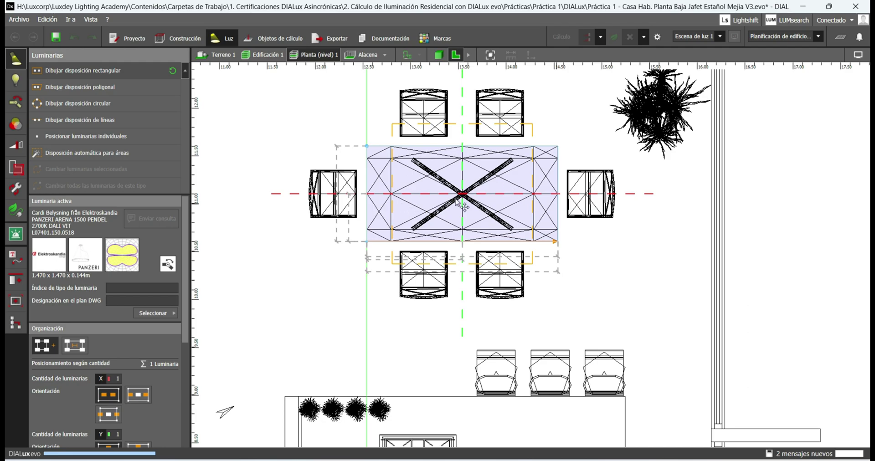
- Show the dining area in 3D and set the round pendant's mounting height to 2.800 m
click(440, 55)
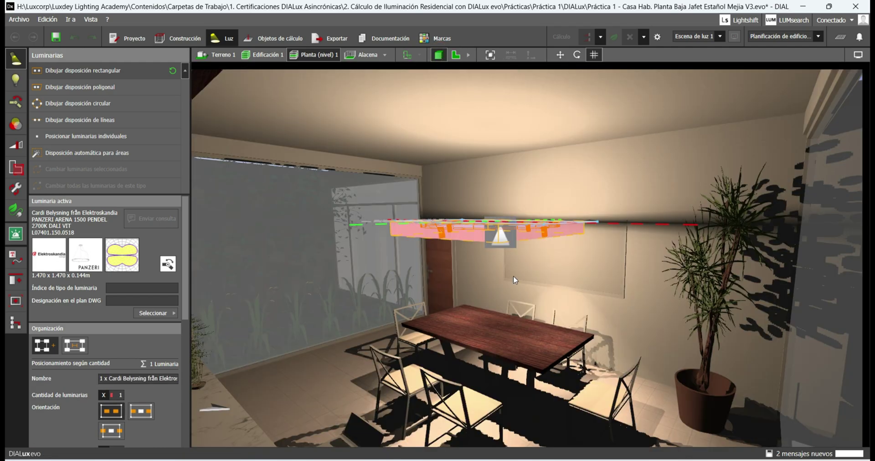
right_drag(524, 327, 601, 281)
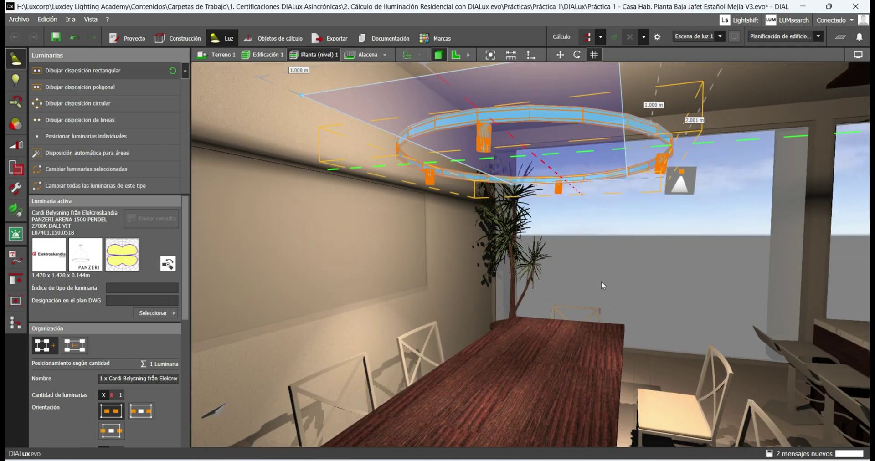
scroll(43, 375, down, 5)
click(113, 410)
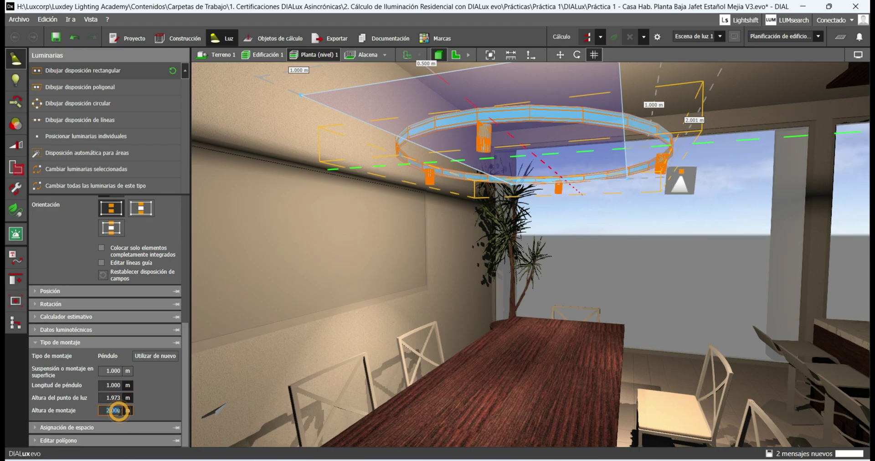
key(Return)
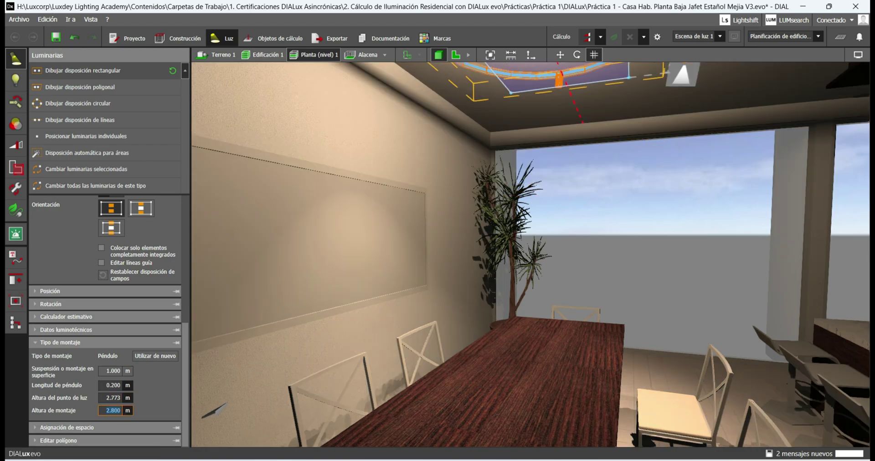
right_drag(660, 350, 450, 185)
click(655, 404)
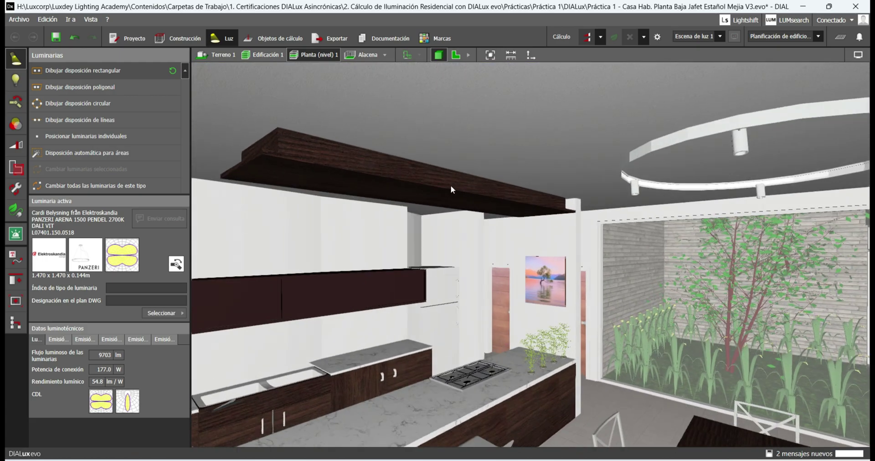
- Switch to the browser, return to the Luminaire Finder start page and search by keyword for "ledstrip"
middle_drag(484, 184, 417, 128)
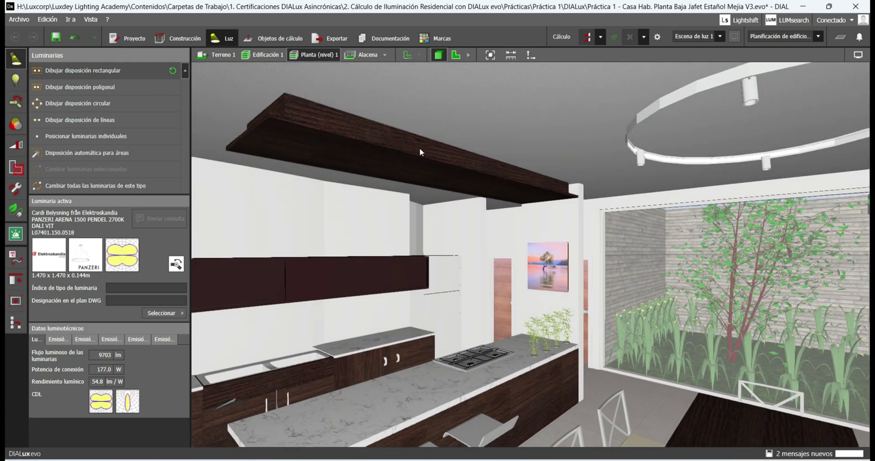
right_drag(709, 218, 470, 192)
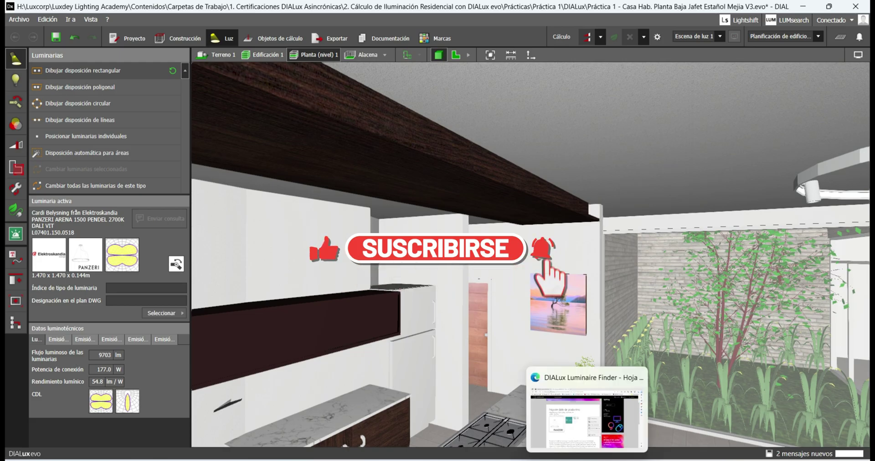
click(585, 401)
click(70, 71)
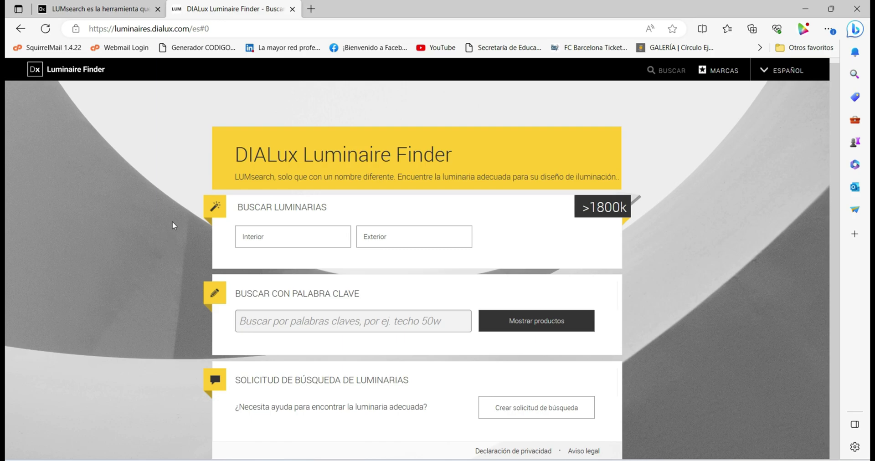
drag(236, 293, 358, 293)
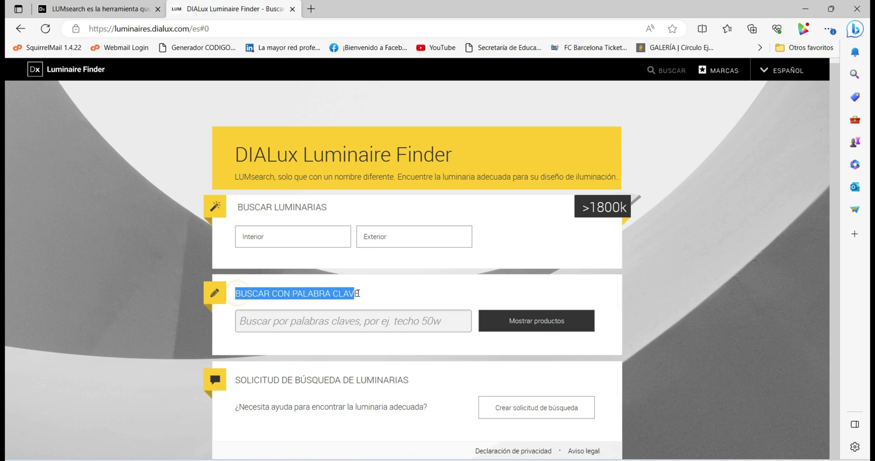
click(351, 325)
text(ledstrip)
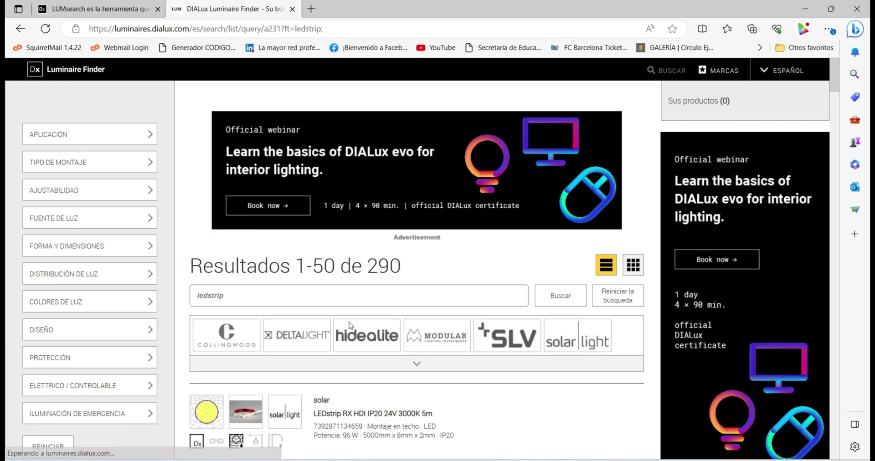
- Send the Modular COMO corner curved ceiling LEDstrip 1000lm/m 3000K GE 0.05m white struc from its data sheet to DIALux
scroll(262, 249, down, 4)
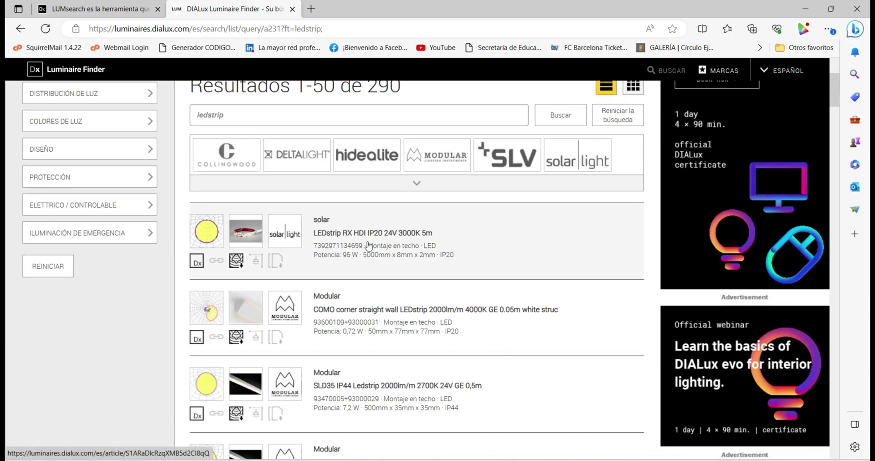
scroll(381, 242, down, 4)
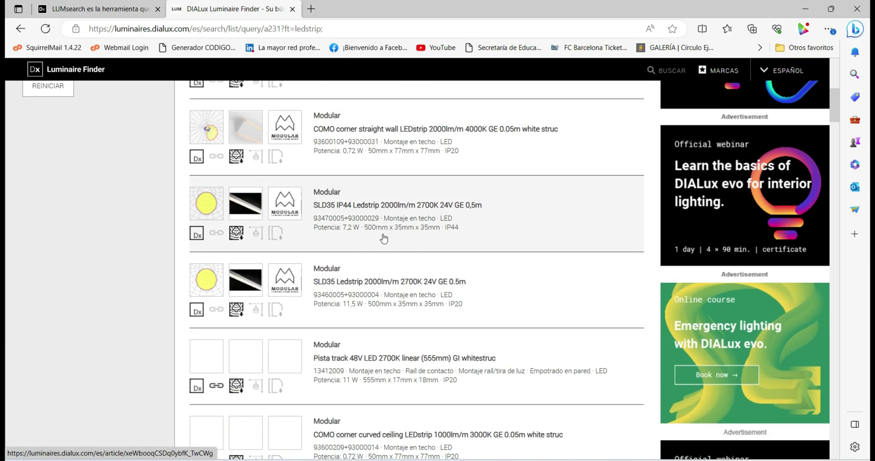
scroll(391, 234, down, 2)
scroll(392, 235, down, 4)
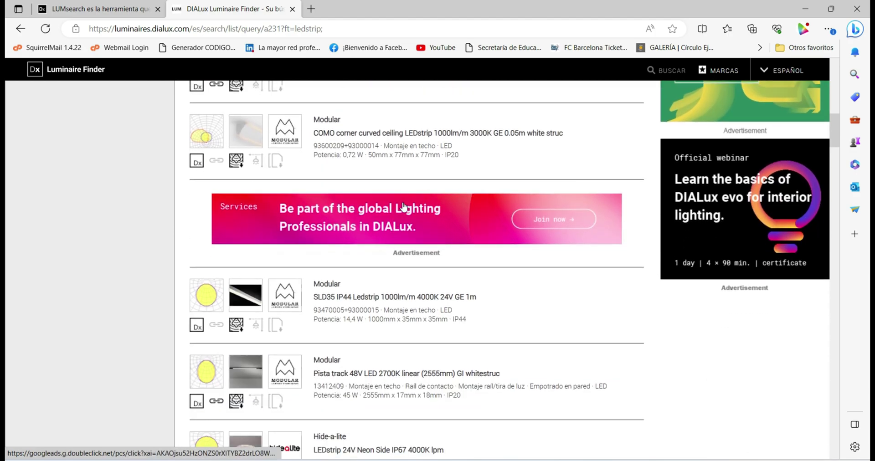
click(383, 147)
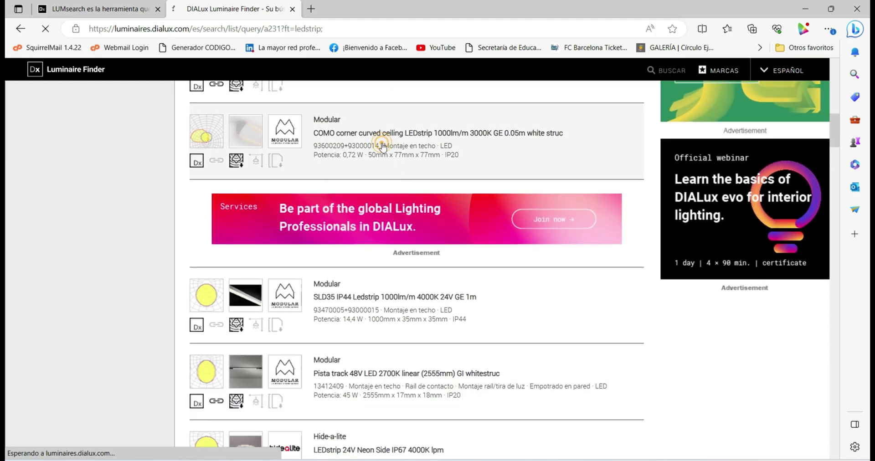
scroll(434, 228, down, 1)
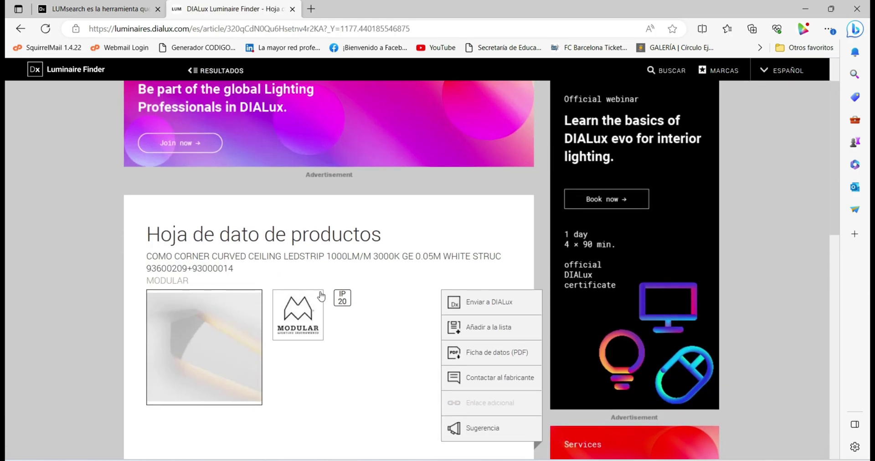
click(482, 303)
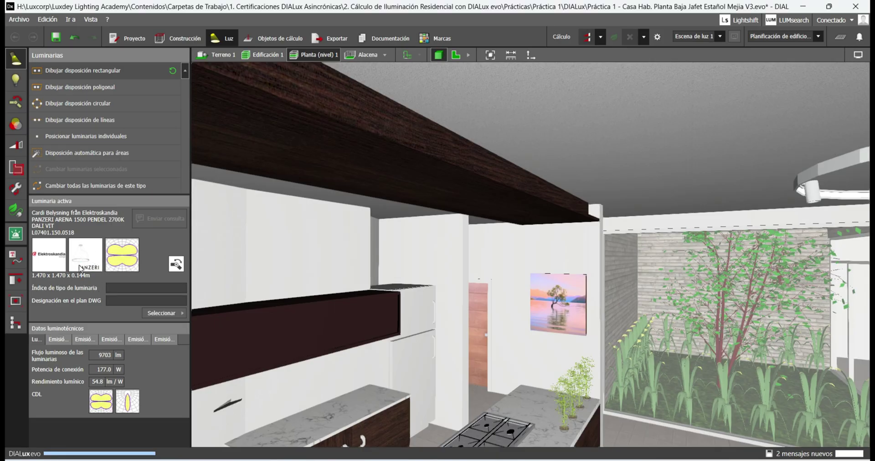
- Try a line arrangement of the COMO LEDstrip in plan view along the kitchen island's cooktop-side edge and inspect it in 3D
click(456, 56)
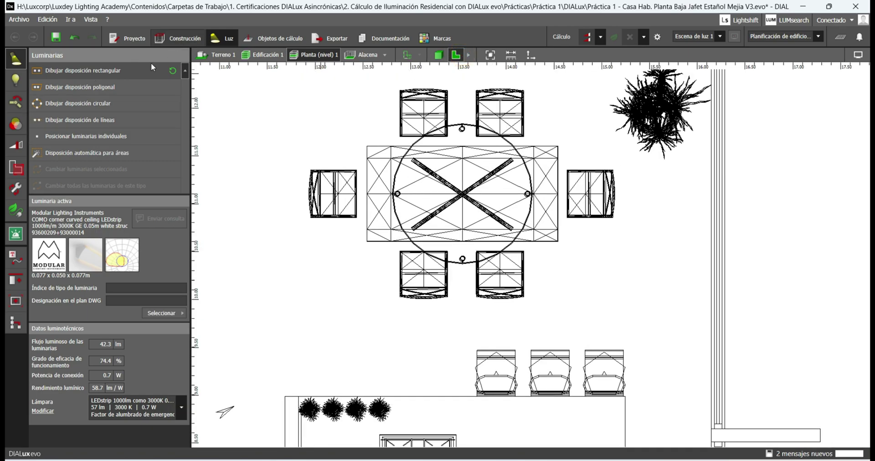
scroll(346, 73, down, 3)
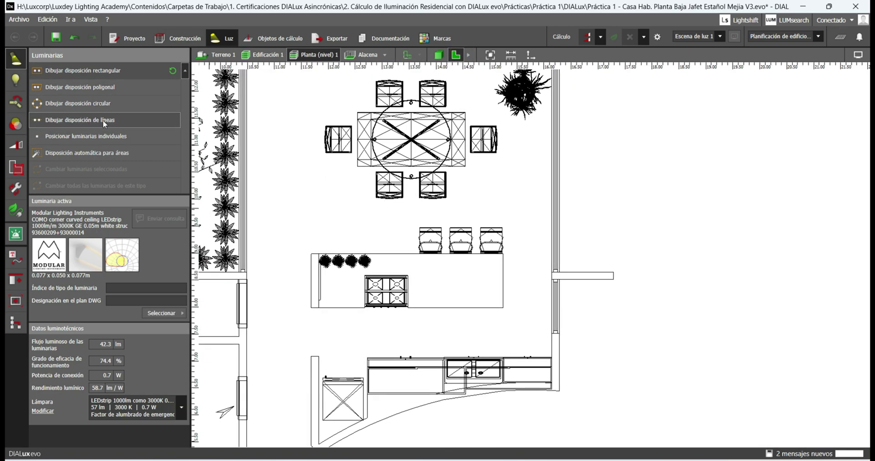
click(90, 120)
scroll(326, 308, up, 4)
click(308, 309)
click(788, 309)
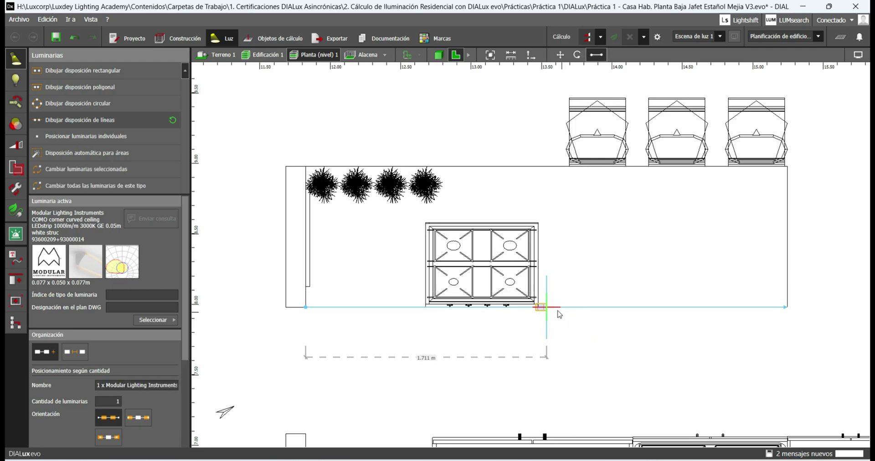
scroll(549, 310, up, 8)
click(438, 56)
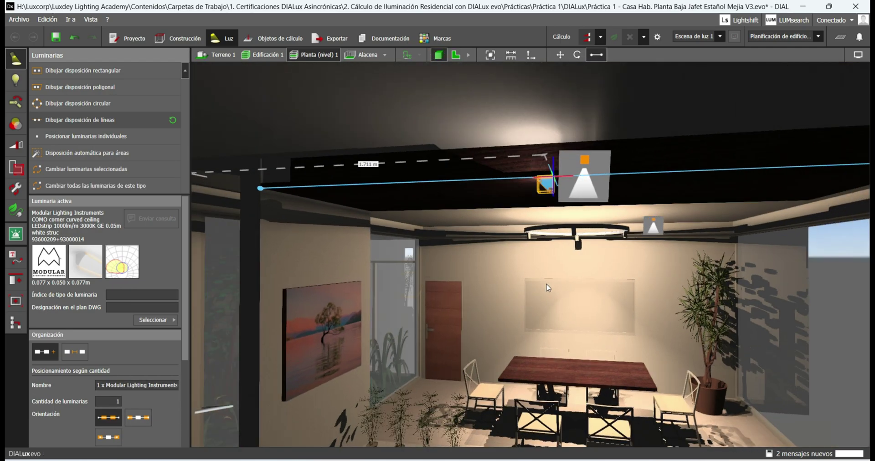
right_drag(548, 287, 558, 265)
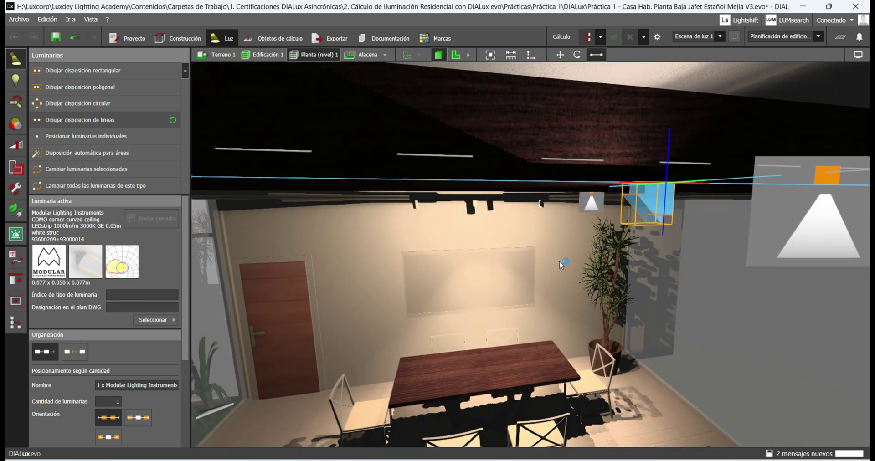
- Return to the "ledstrip" results in the browser and send the solar LEDstrip RX HDI IP20 24V 3000K 5m to DIALux
click(560, 260)
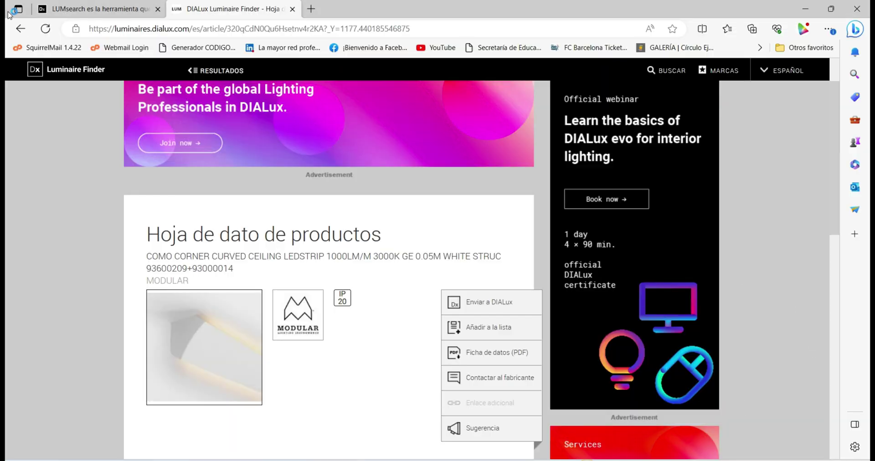
key(alt+Left)
scroll(198, 277, down, 5)
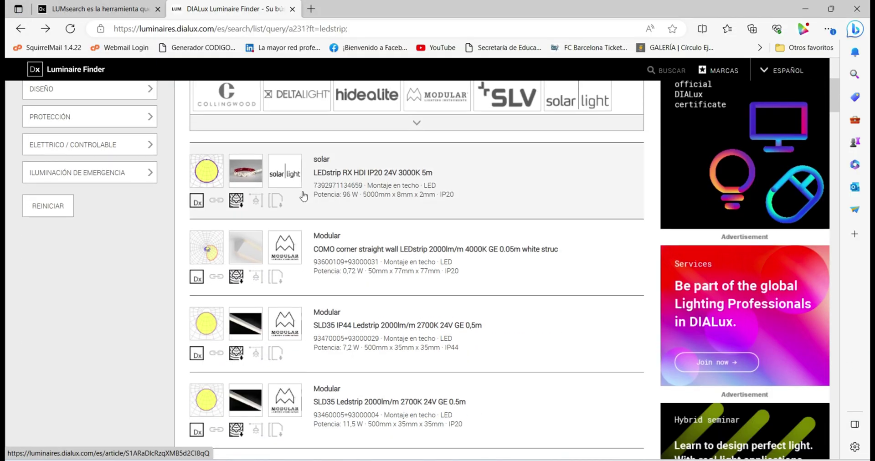
click(304, 196)
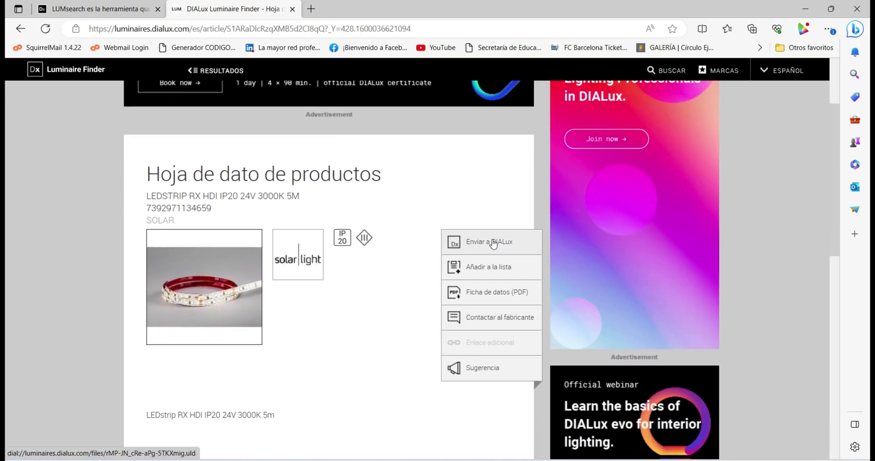
click(492, 242)
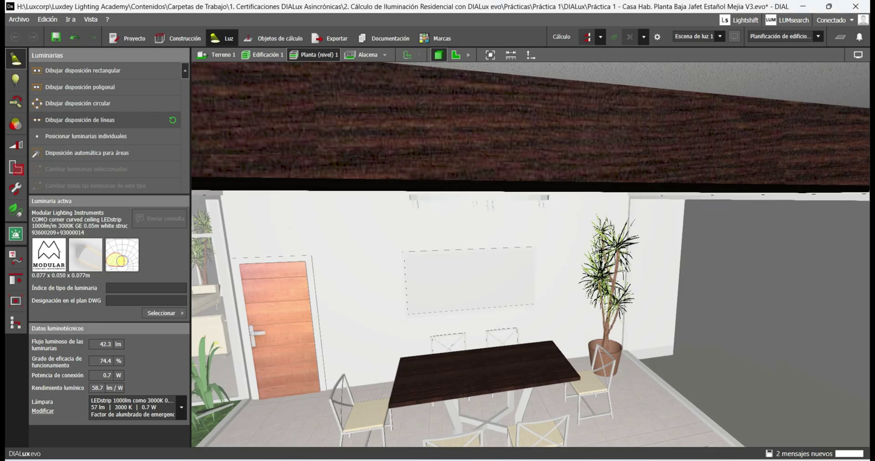
- Place one 5 m LEDstrip in the 3D view near the kitchen island, at about X 12.3, Y 9.9, Z 3.0 m
right_drag(372, 173, 426, 303)
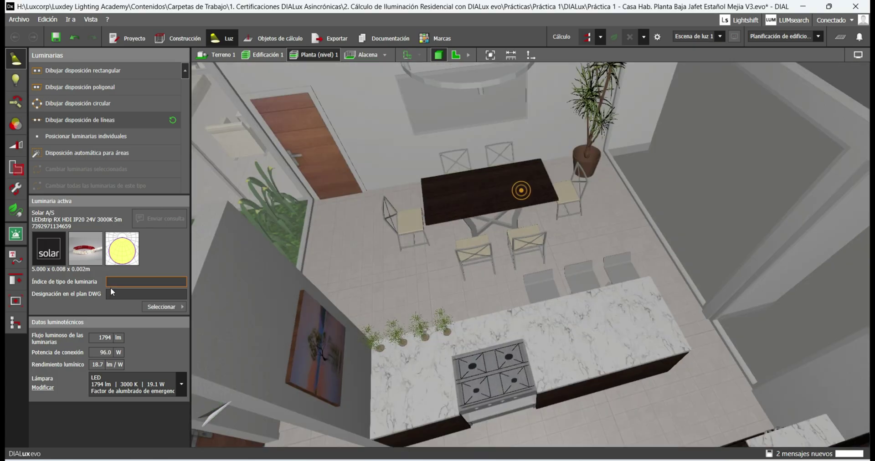
click(431, 289)
right_drag(418, 272, 438, 241)
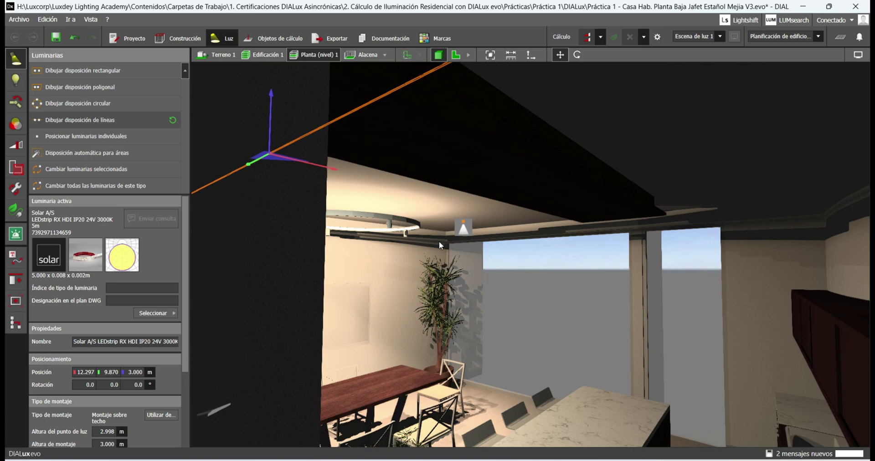
- Switch to the browser, start a new Luminaire Finder search for exterior luminaires and close the OMEN Gaming Hub window
click(547, 252)
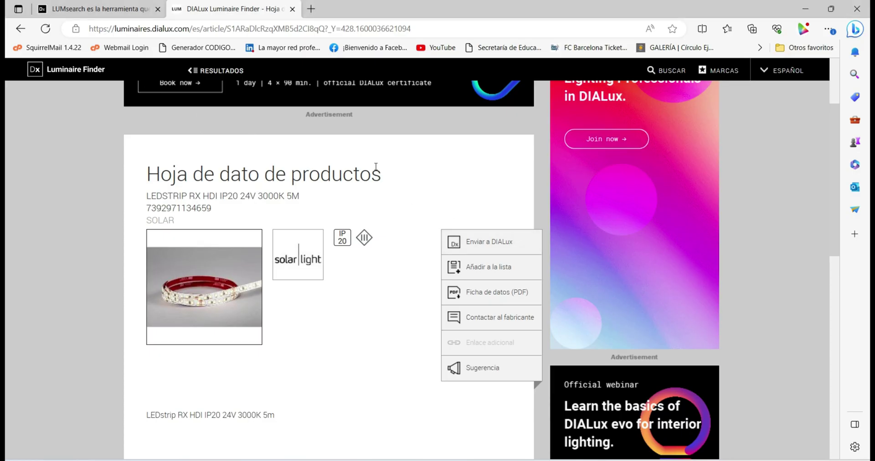
click(57, 70)
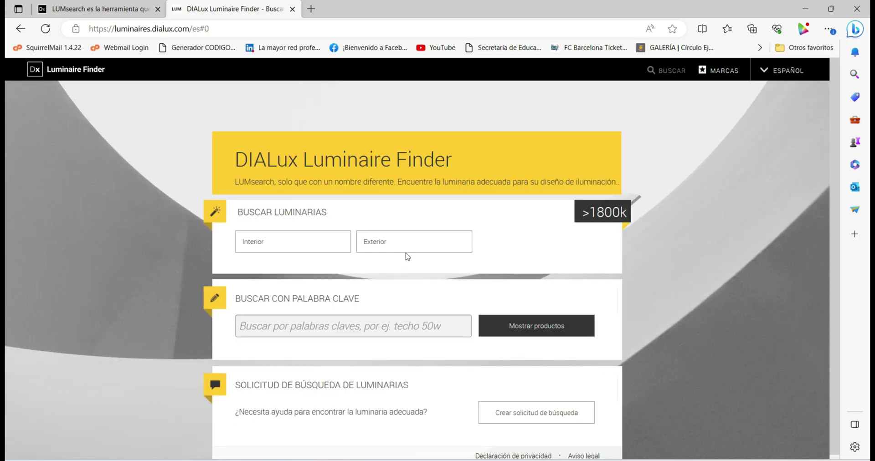
click(404, 253)
click(406, 250)
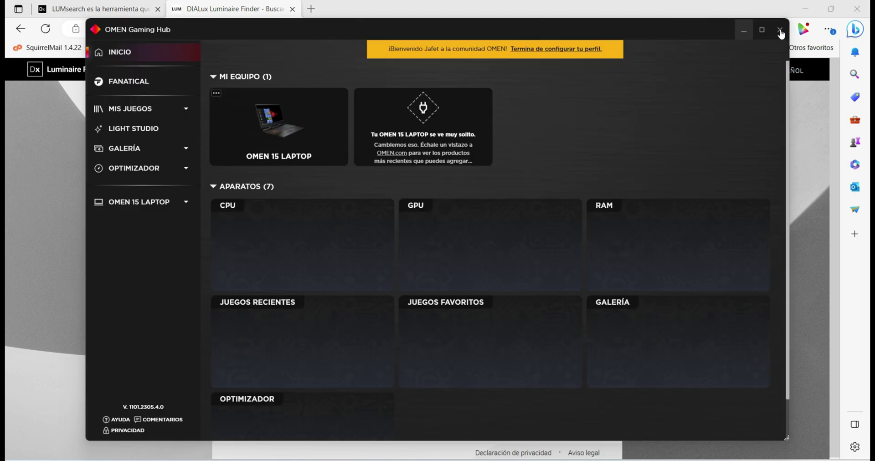
click(733, 33)
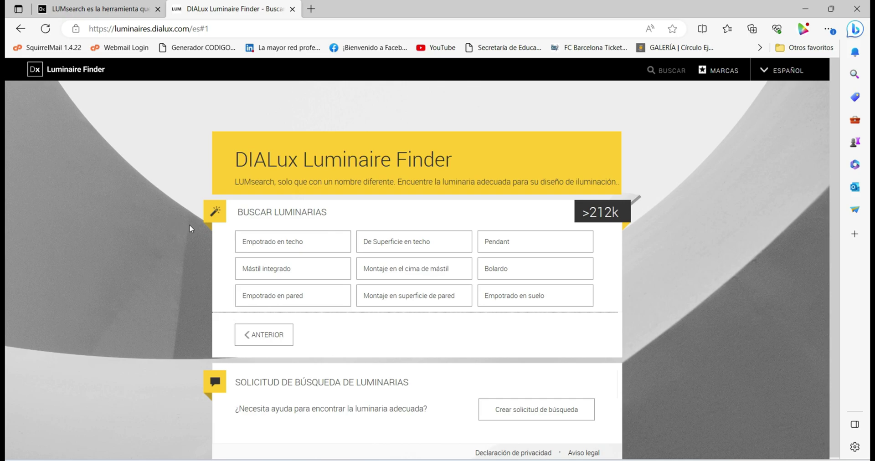
- Narrow the search to wall surface-mounted luminaires with up-and-down light and open the LEDs-C4 Max Double Emission Small data sheet
click(447, 301)
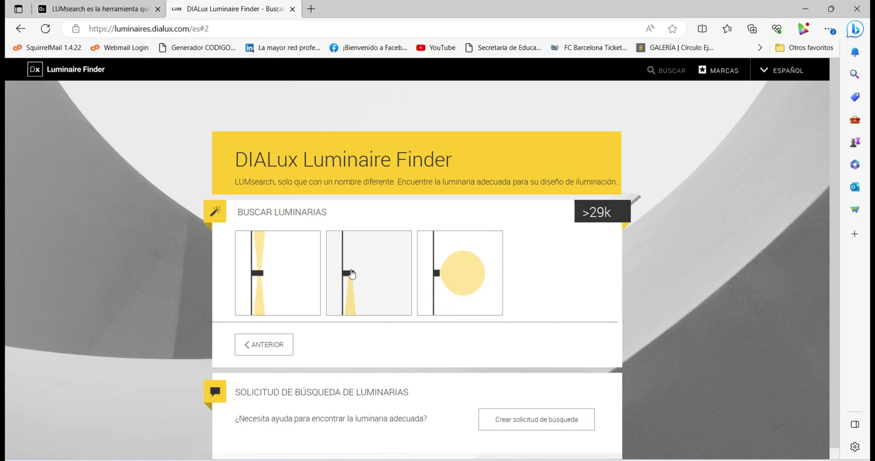
click(272, 263)
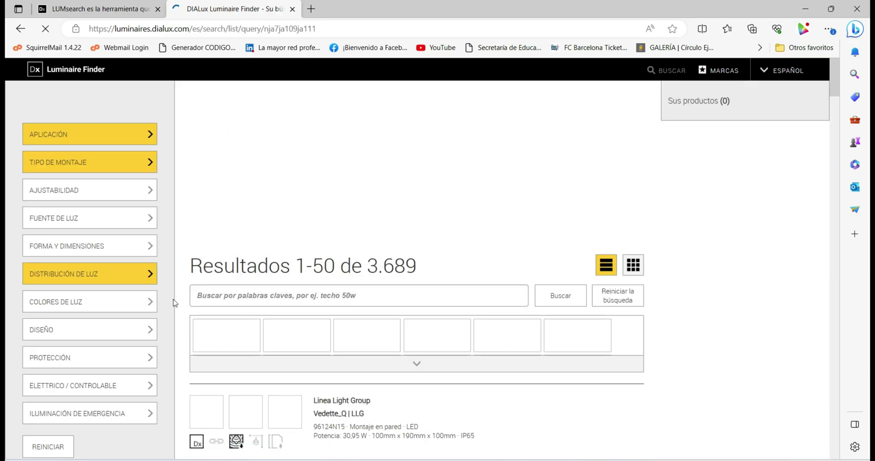
scroll(177, 296, down, 4)
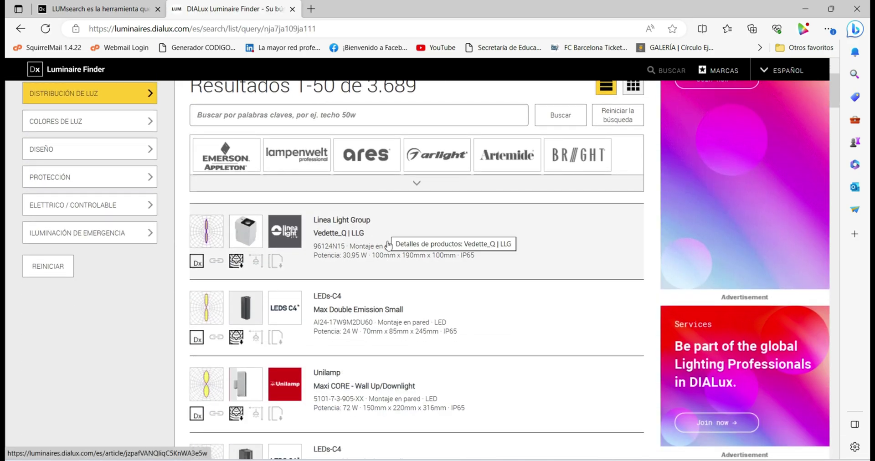
click(371, 311)
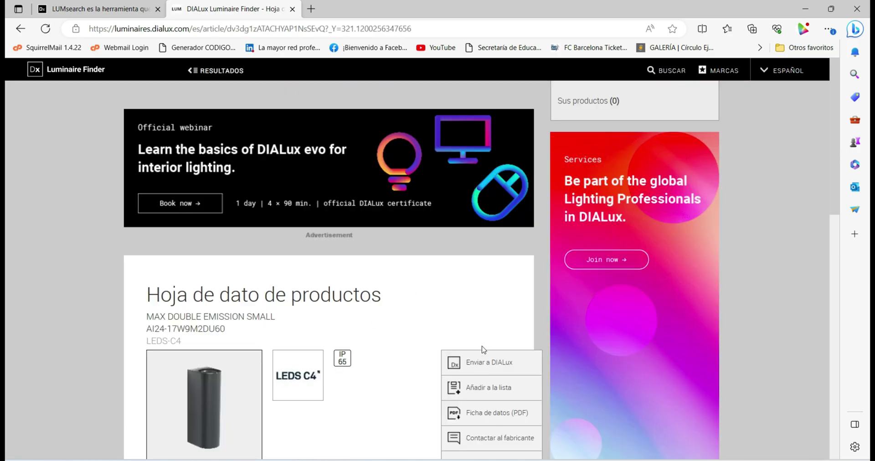
- Send the Max Double Emission Small to DIALux and draw a line arrangement of it along the patio's west wall in plan
click(479, 364)
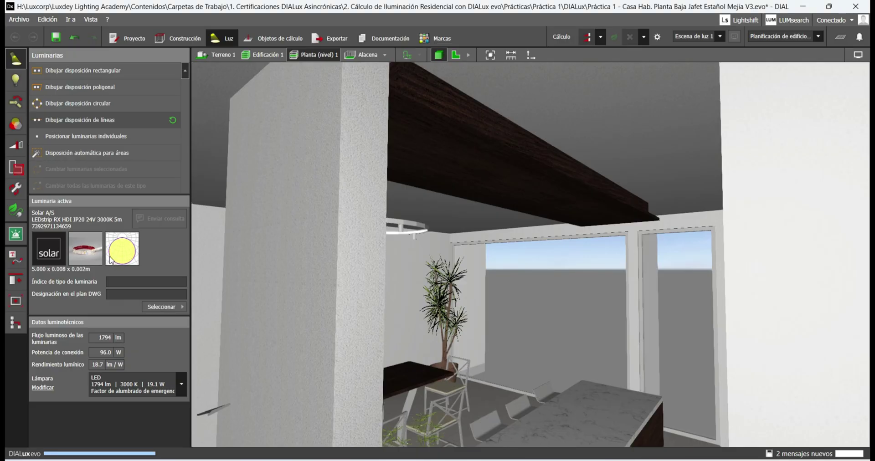
click(456, 55)
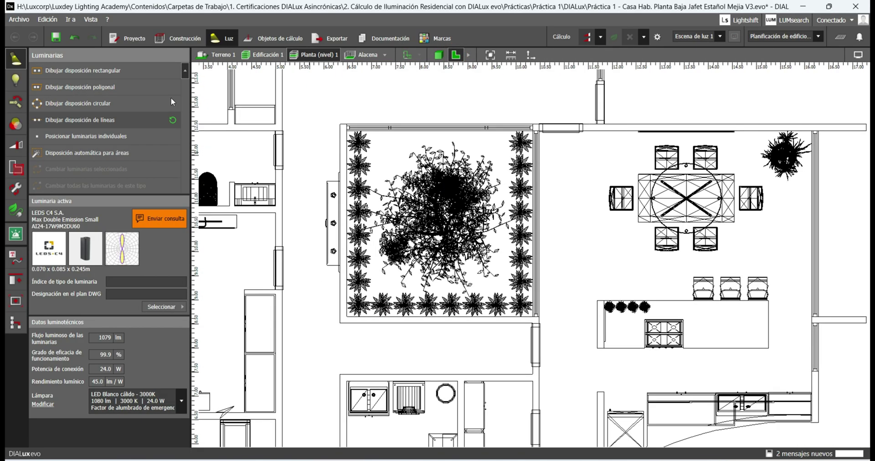
click(99, 120)
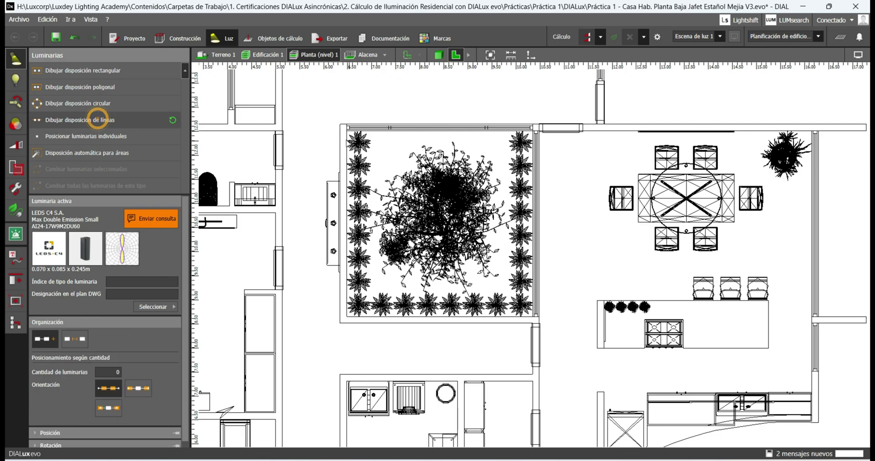
scroll(348, 130, up, 4)
click(349, 117)
scroll(349, 120, down, 4)
middle_drag(319, 365, 319, 228)
scroll(292, 243, up, 5)
click(292, 243)
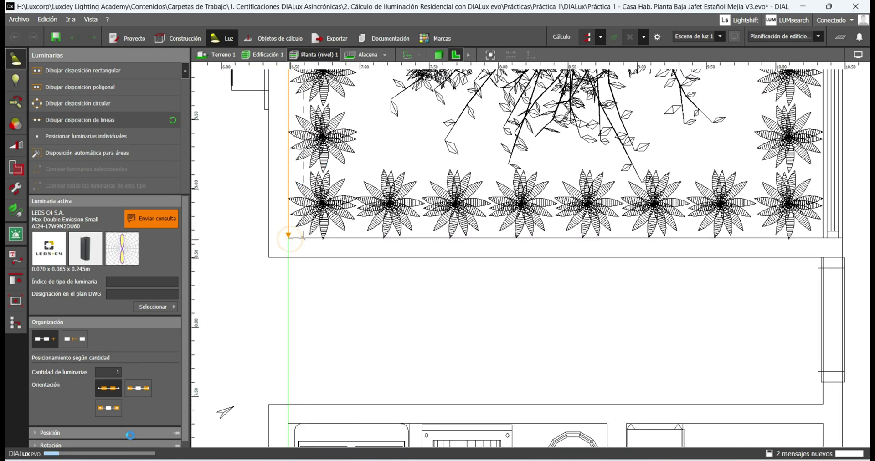
scroll(356, 151, down, 2)
middle_drag(356, 151, 365, 287)
scroll(292, 158, up, 4)
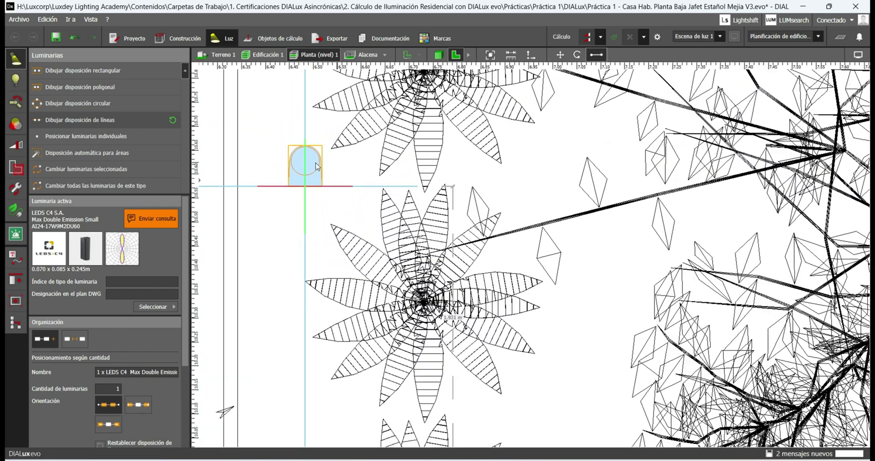
- Rotate the west wall luminaire to 270° about its vertical axis and set the line's luminaire quantity to 2
scroll(114, 372, down, 3)
click(69, 355)
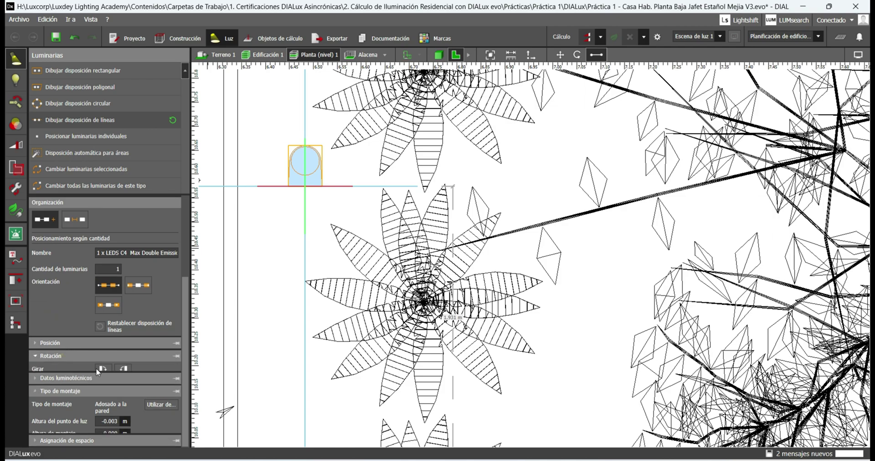
click(123, 372)
click(124, 372)
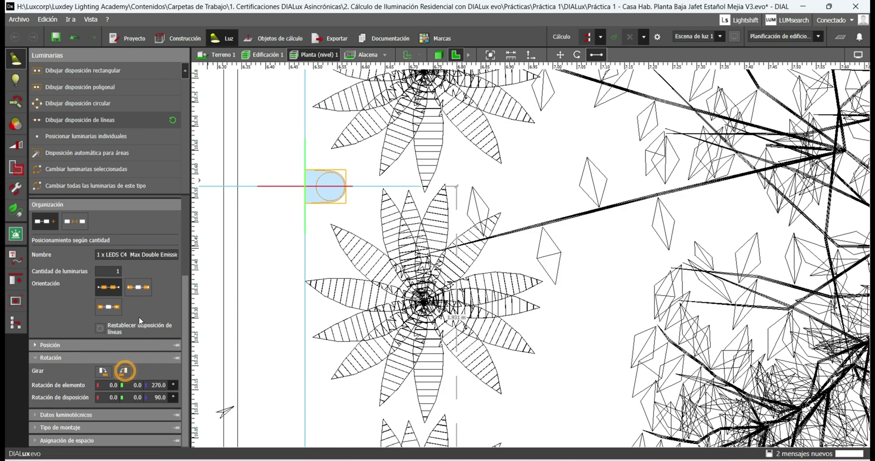
key(Escape)
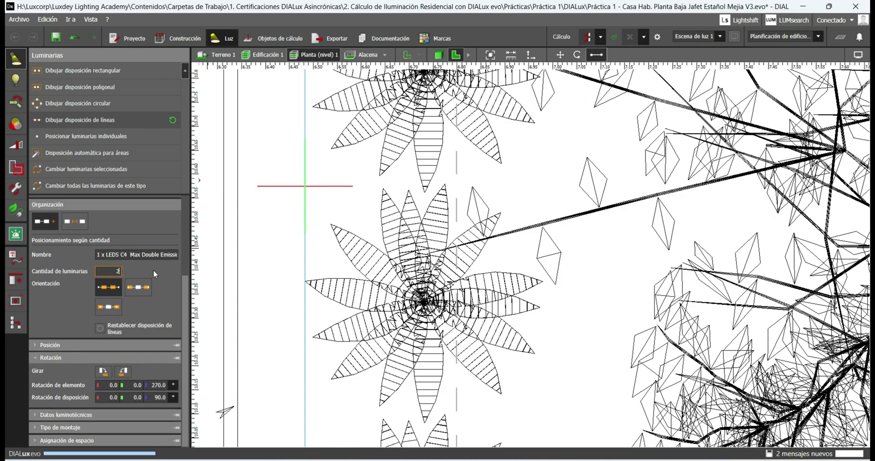
- Draw a line arrangement of 2 luminaires about 3.86 m long along the patio's south wall, with the fixtures facing the garden
click(109, 124)
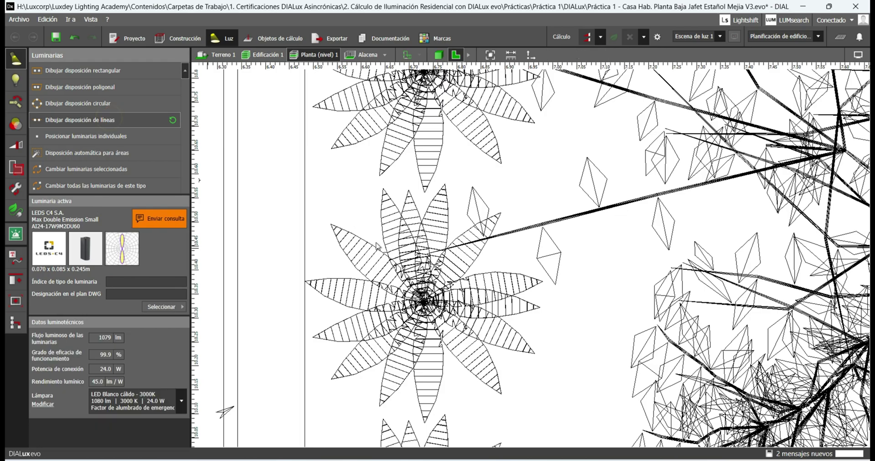
scroll(404, 273, down, 10)
scroll(404, 274, up, 6)
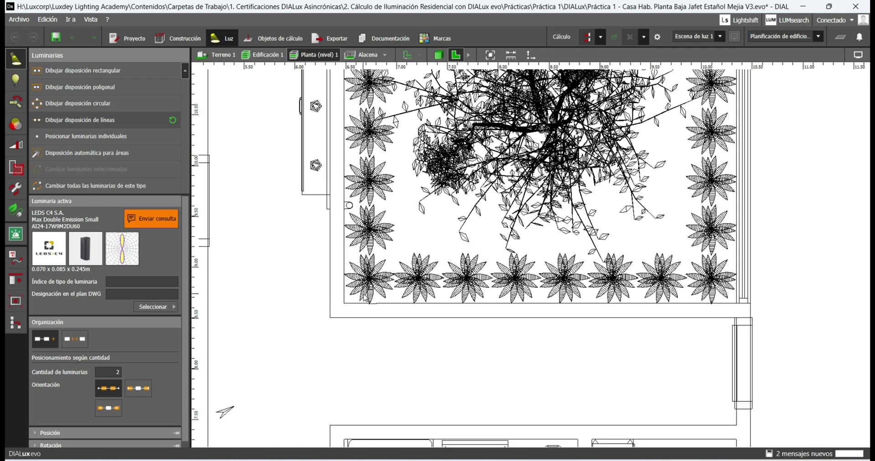
click(345, 304)
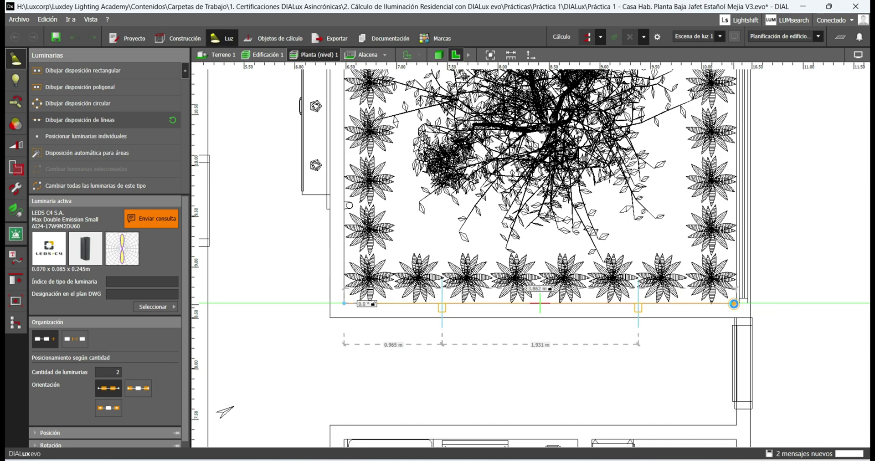
click(734, 304)
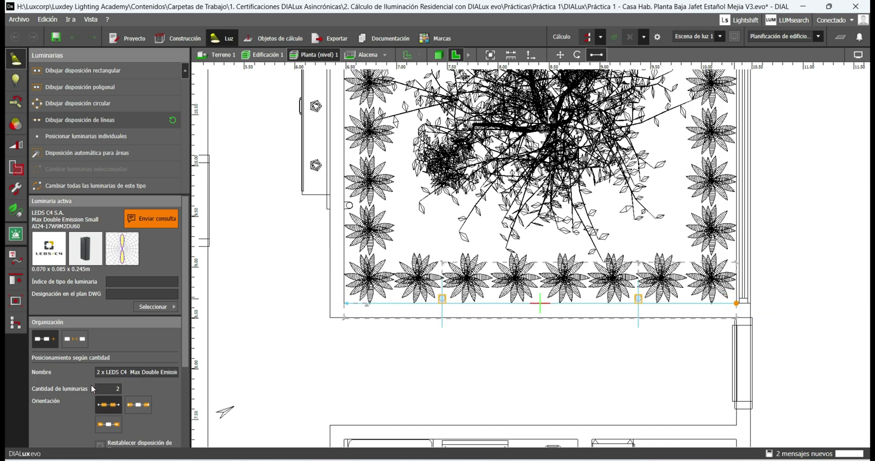
scroll(442, 319, down, 3)
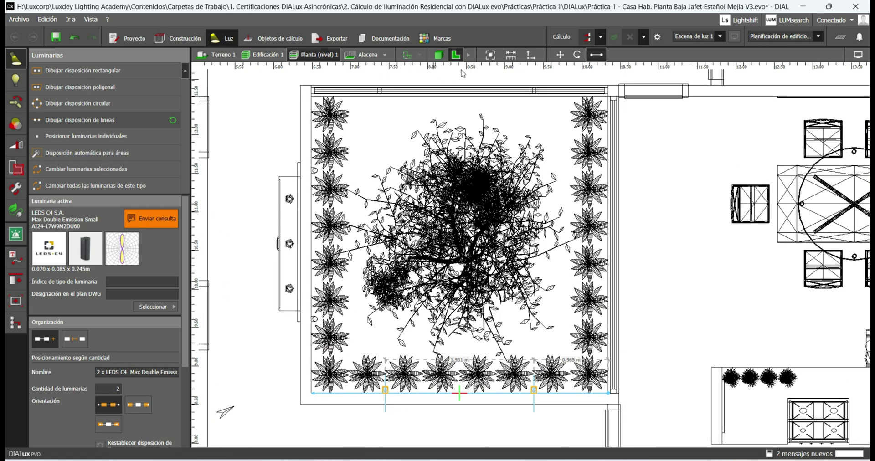
- Check the new fixtures in 3D, then select all four patio wall luminaires in plan and set their mounting height to 0.2 m
click(439, 55)
drag(634, 232, 575, 200)
drag(506, 182, 524, 186)
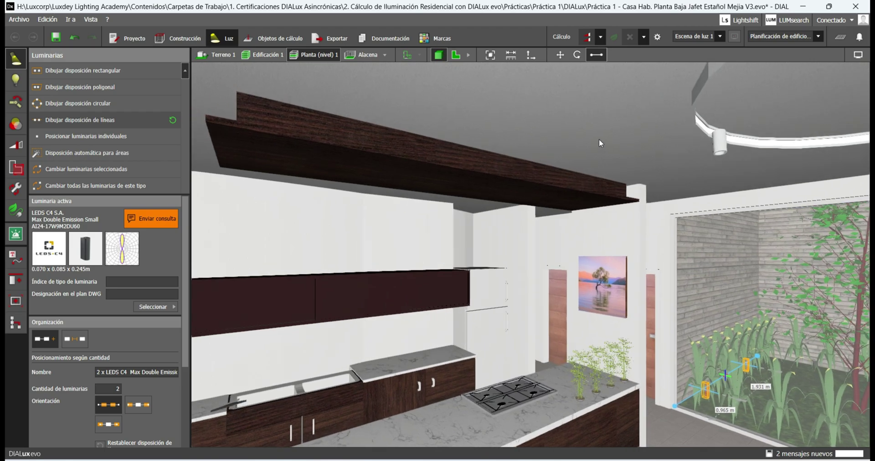
mouse_move(657, 188)
mouse_down()
mouse_move(711, 209)
mouse_move(714, 195)
mouse_up()
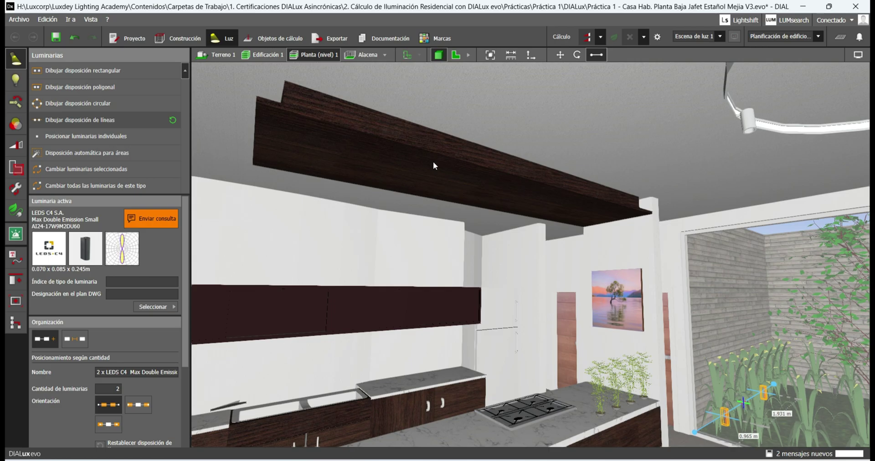
middle_drag(686, 190, 438, 303)
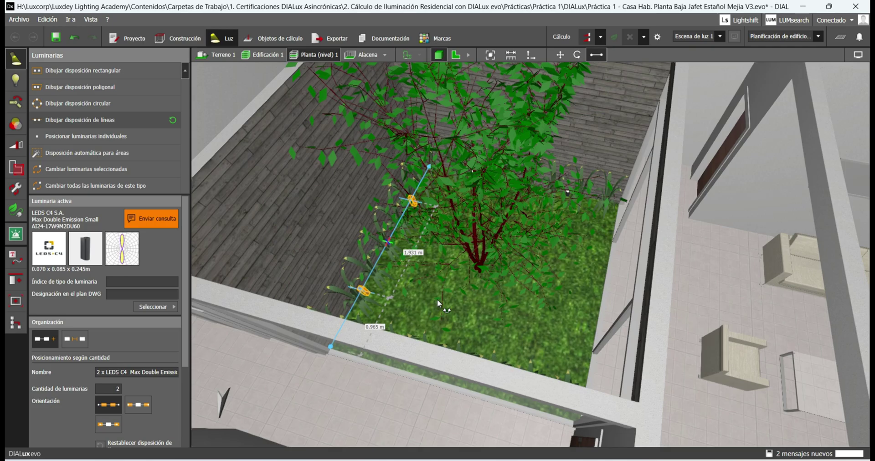
click(458, 55)
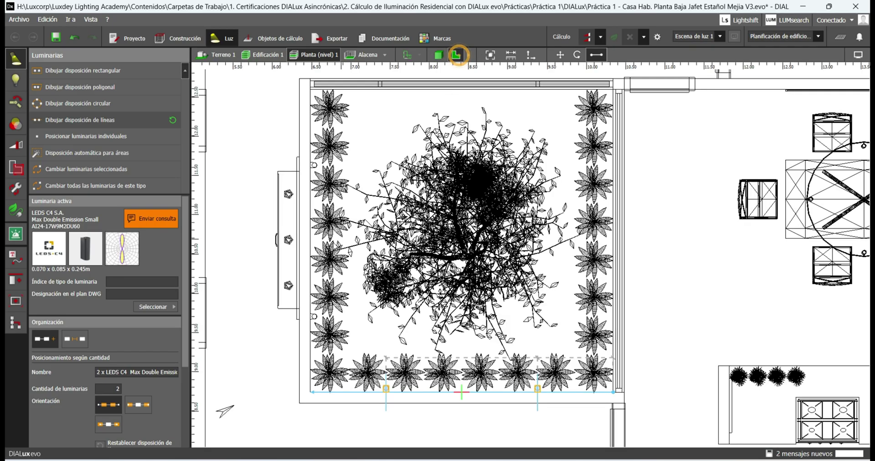
click(316, 172)
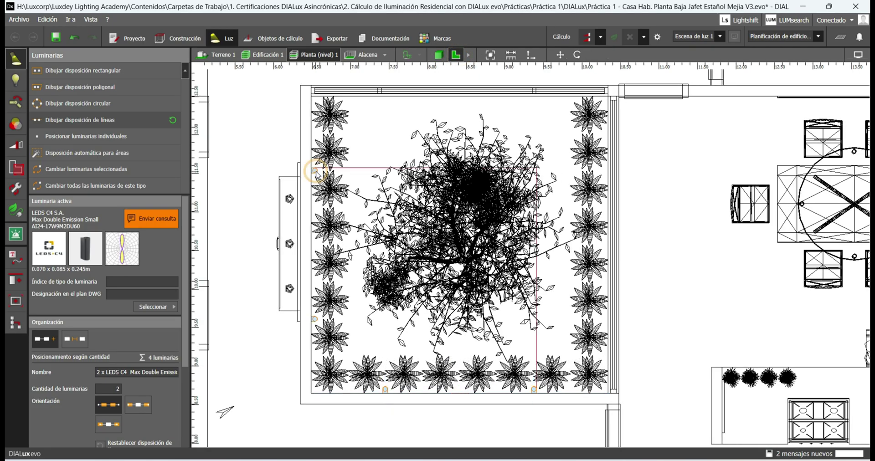
scroll(137, 373, down, 3)
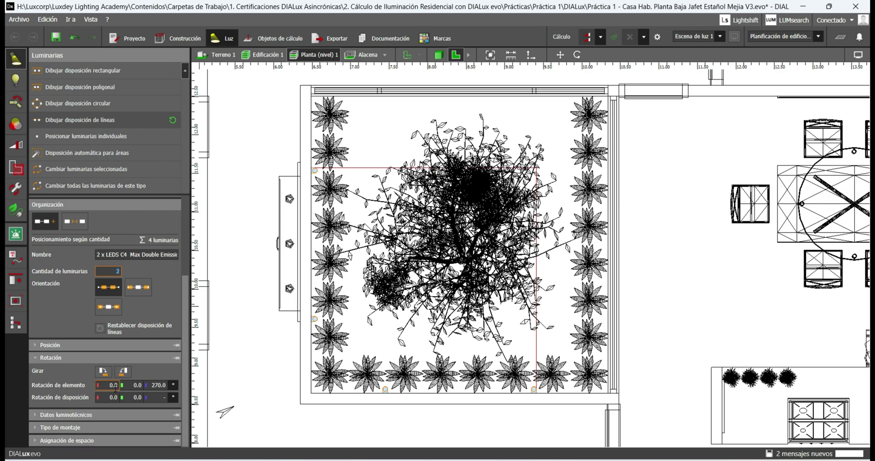
click(89, 428)
click(110, 426)
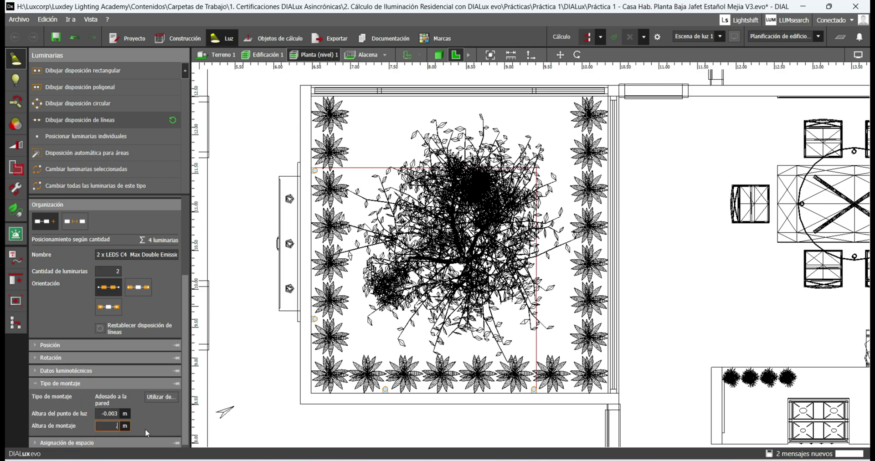
text(0.2)
key(Return)
click(439, 55)
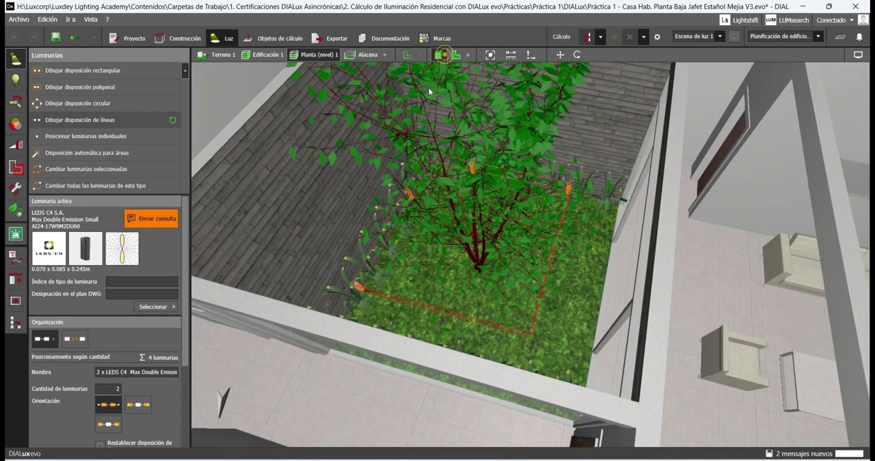
- Raise the mounting height of the four selected patio wall luminaires to 2 m
drag(588, 256, 163, 406)
scroll(132, 411, down, 5)
double_click(109, 423)
text(200)
key(Return)
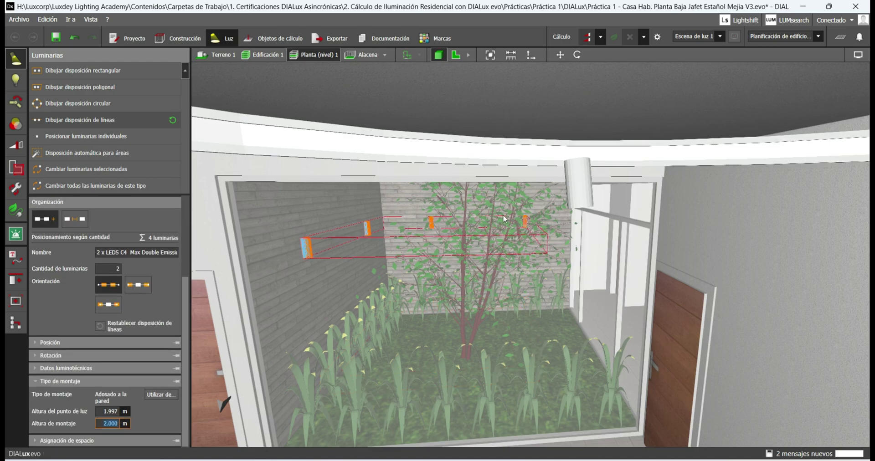
- Examine the raised wall luminaires around the patio tree in 3D, up close and from above
click(643, 285)
drag(643, 286, 510, 300)
scroll(510, 301, up, 10)
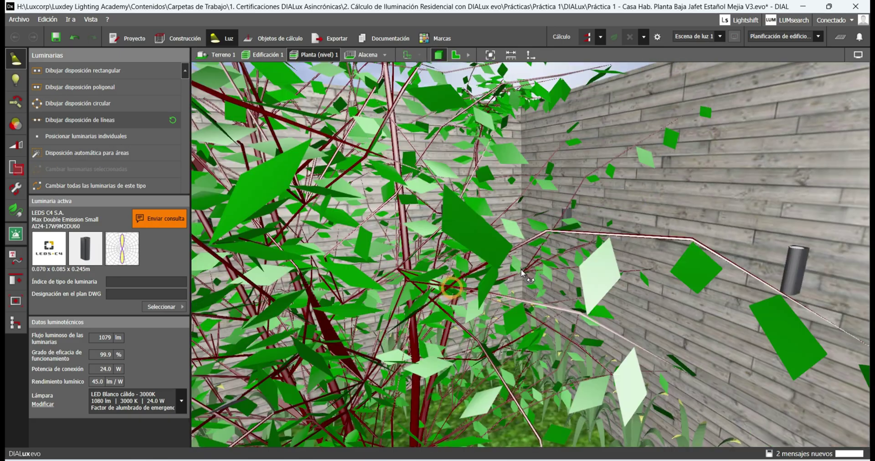
drag(522, 273, 511, 253)
scroll(652, 247, down, 10)
scroll(510, 253, down, 10)
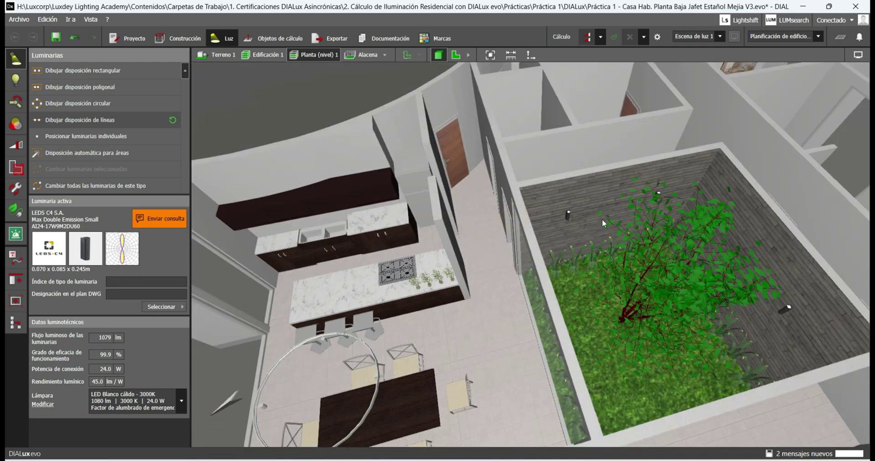
scroll(615, 222, down, 3)
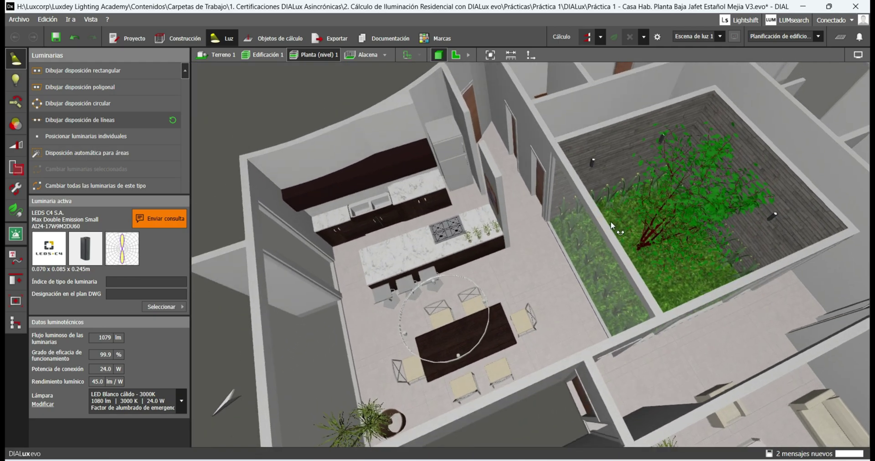
- Run the lighting calculation, check its calculation settings and examine the lit dining area, kitchen and patio in 3D
click(588, 40)
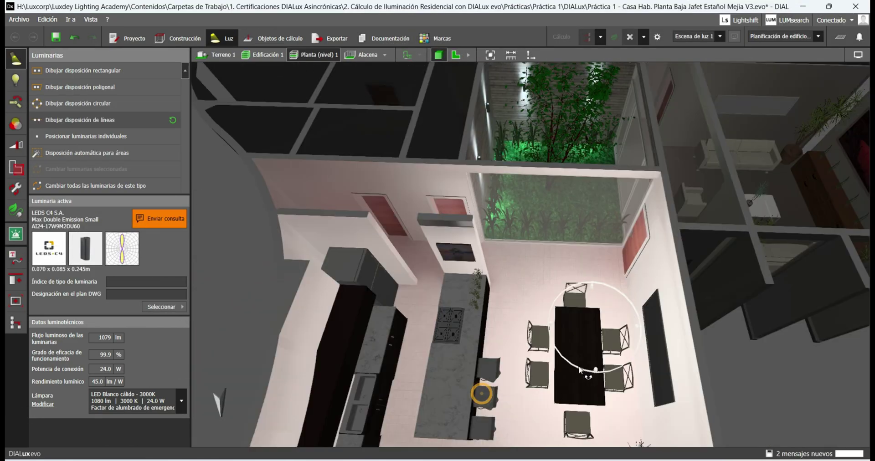
drag(579, 370, 545, 361)
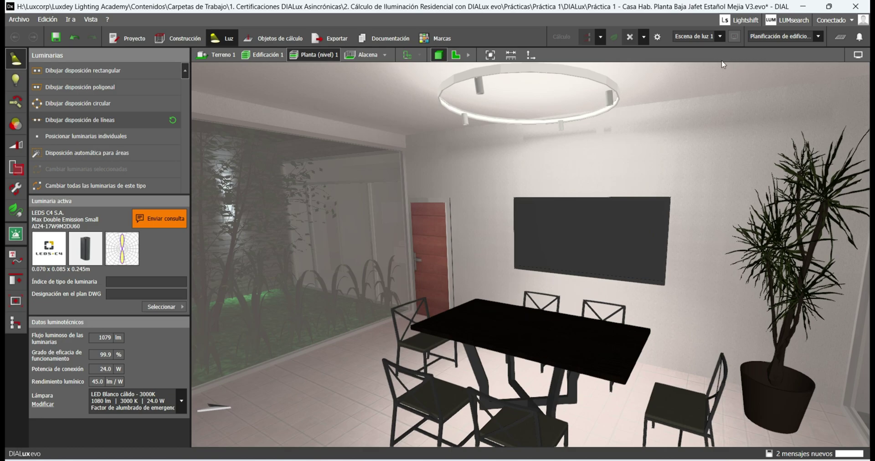
click(657, 36)
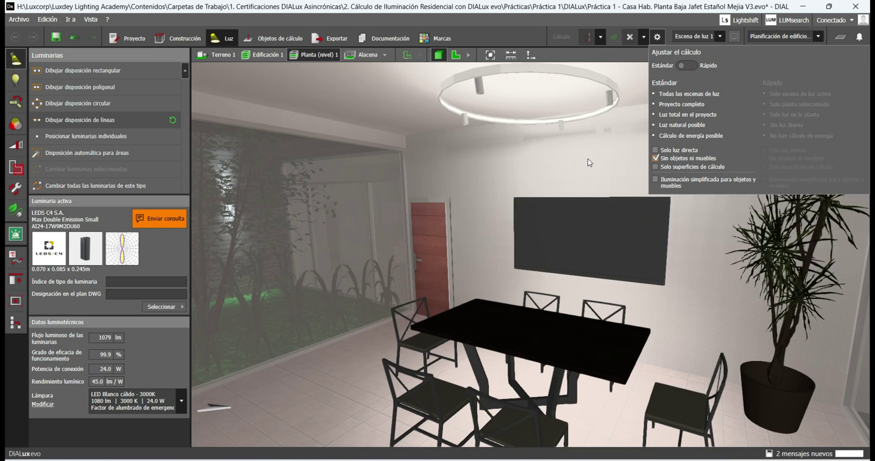
mouse_move(666, 157)
mouse_down()
mouse_move(682, 155)
mouse_move(650, 167)
mouse_move(738, 181)
mouse_move(606, 237)
mouse_move(592, 272)
mouse_move(613, 201)
mouse_move(557, 230)
mouse_move(498, 178)
mouse_move(461, 214)
mouse_move(477, 231)
mouse_move(515, 213)
mouse_move(486, 270)
mouse_move(498, 269)
mouse_move(490, 263)
mouse_up()
scroll(662, 182, down, 5)
drag(662, 182, 578, 226)
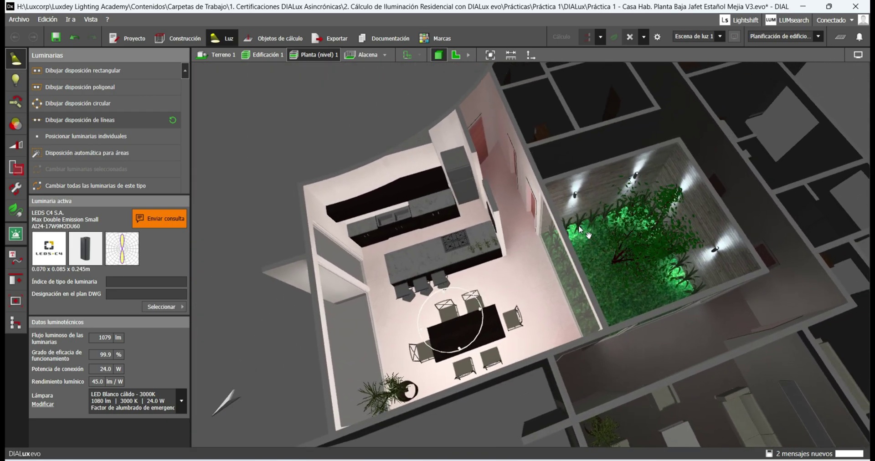